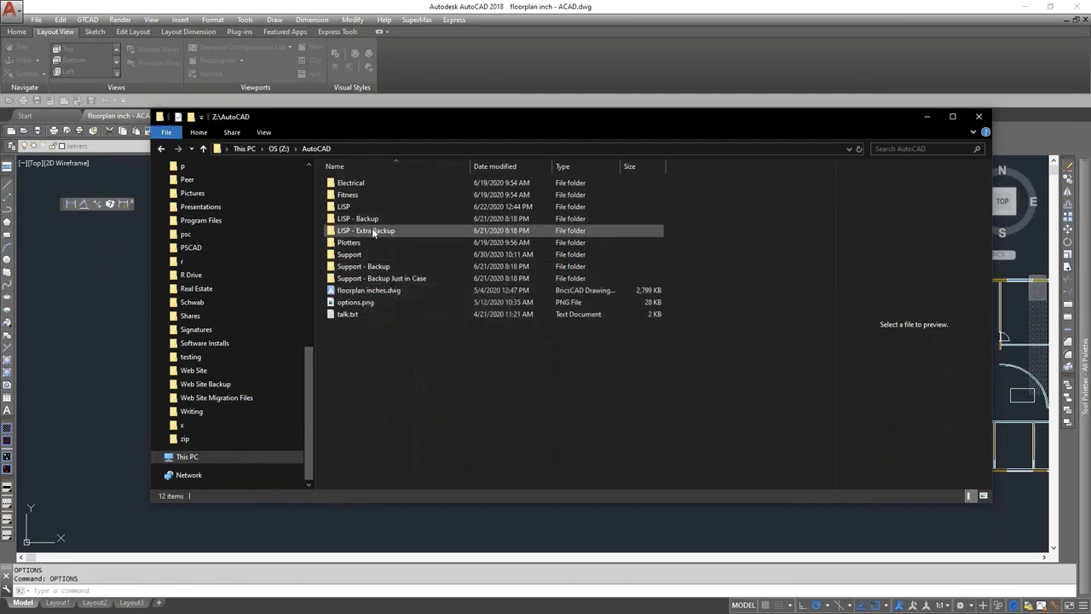
- Review the AutoCAD folder on the Z: drive and open the Support folder inside the drive's BricsCAD folder
{"action": "mouse_move", "coordinate": [373, 231]}
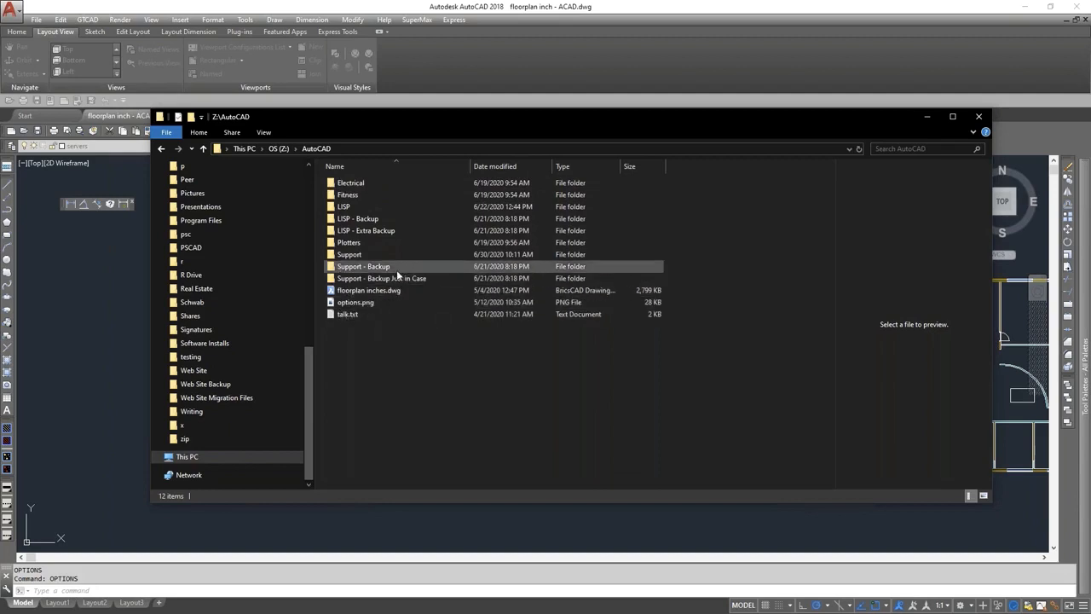
{"action": "mouse_move", "coordinate": [389, 293]}
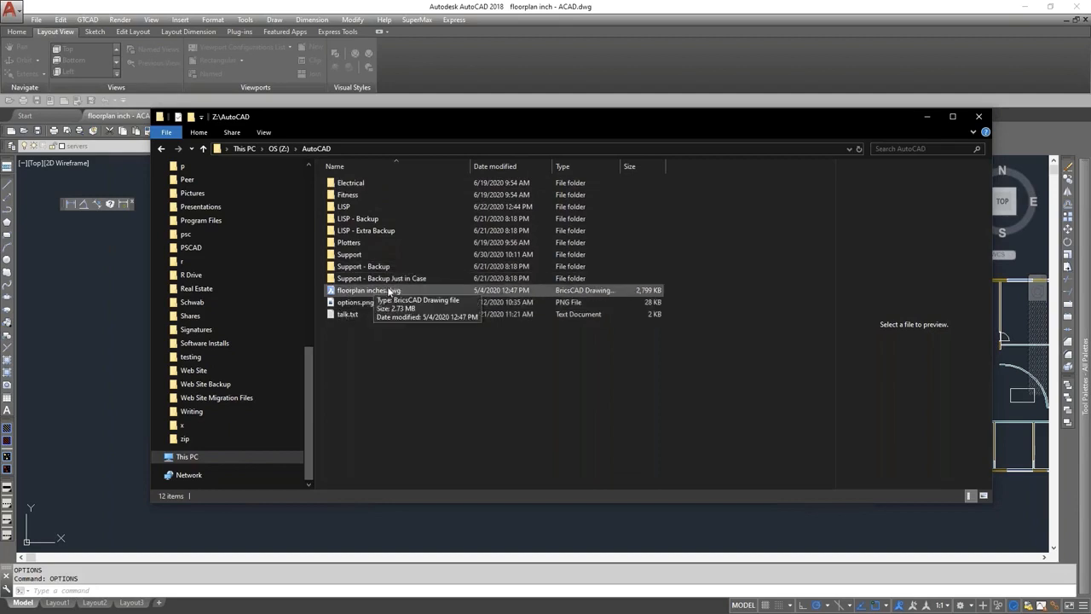
{"action": "left_click", "coordinate": [278, 150]}
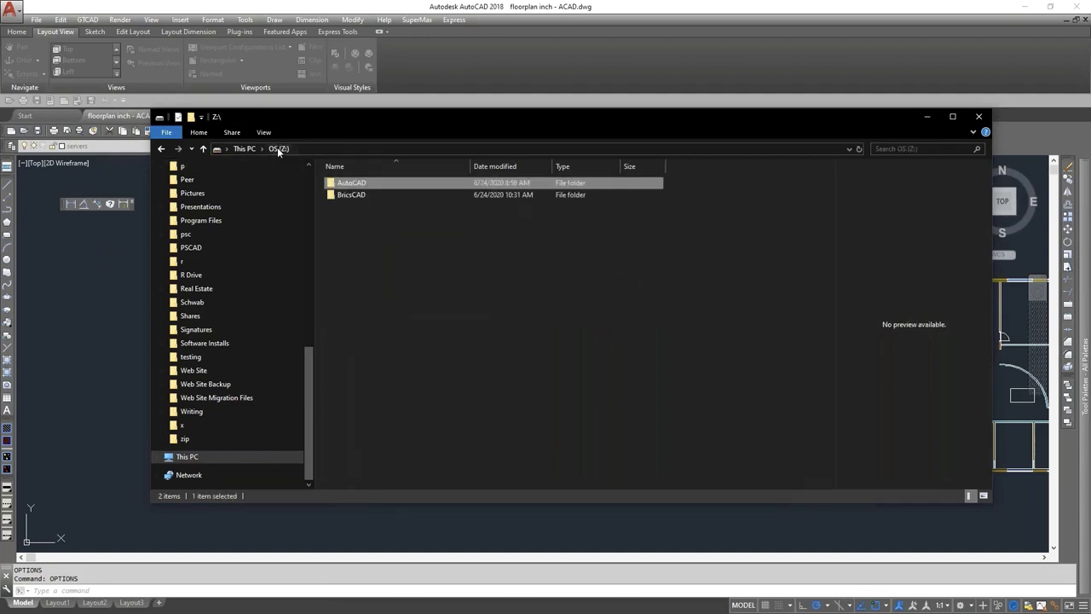
{"action": "left_click", "coordinate": [352, 195]}
{"action": "double_click", "coordinate": [352, 196]}
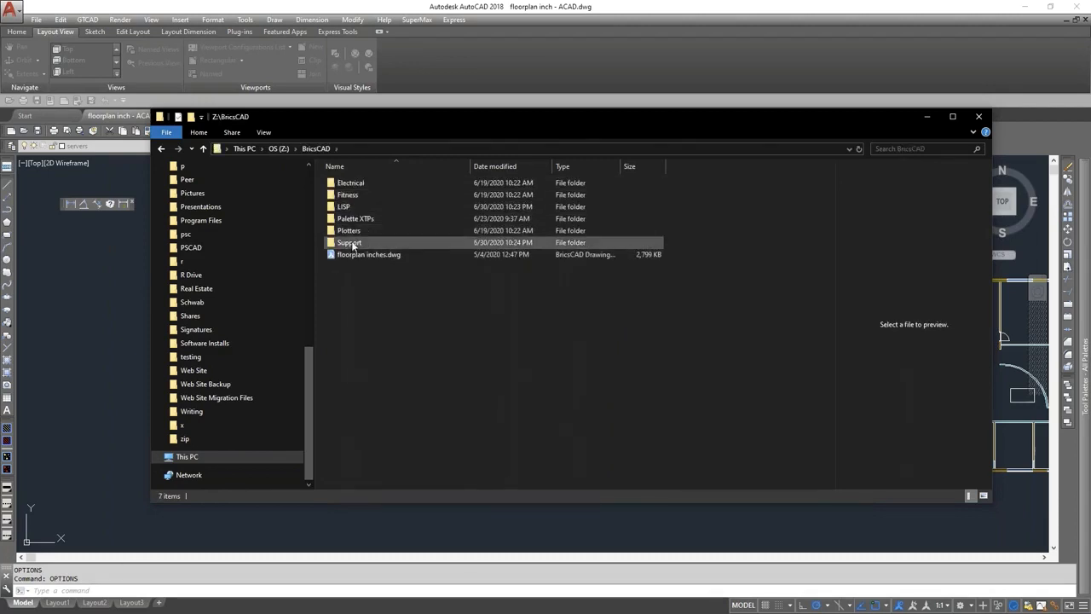
{"action": "double_click", "coordinate": [352, 243]}
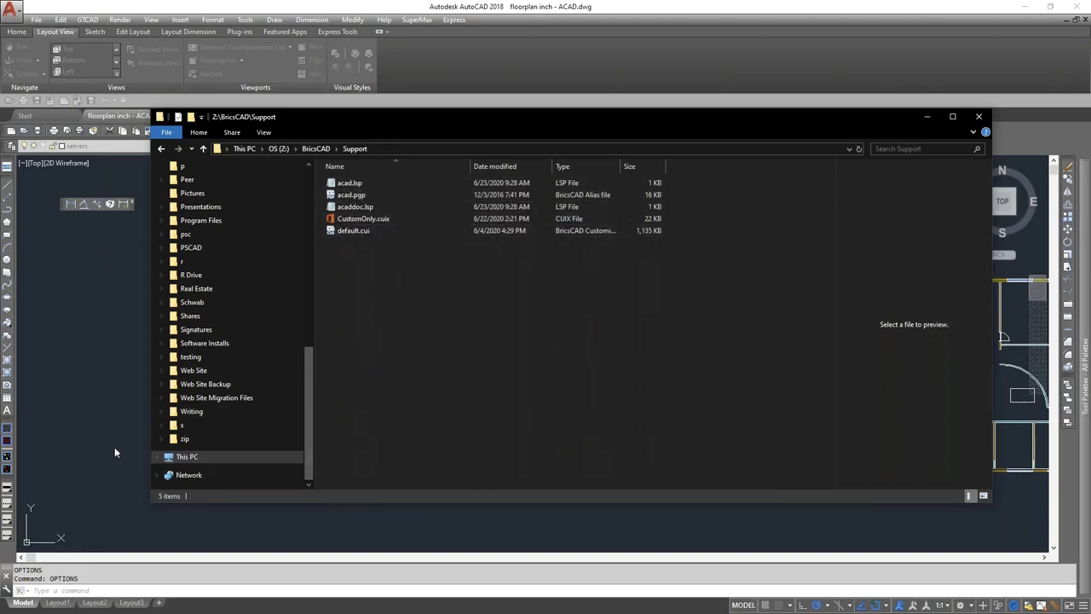
- Switch to BricsCAD, run the OPTIONS command and search the settings for "support file"
{"action": "left_click", "coordinate": [56, 471]}
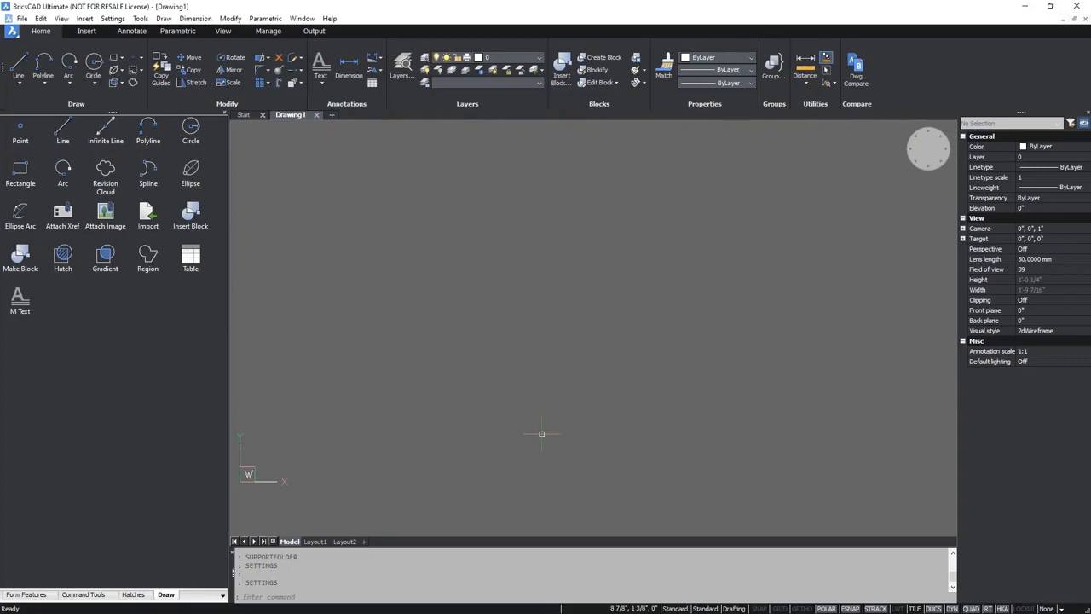
{"action": "type", "text": "options"}
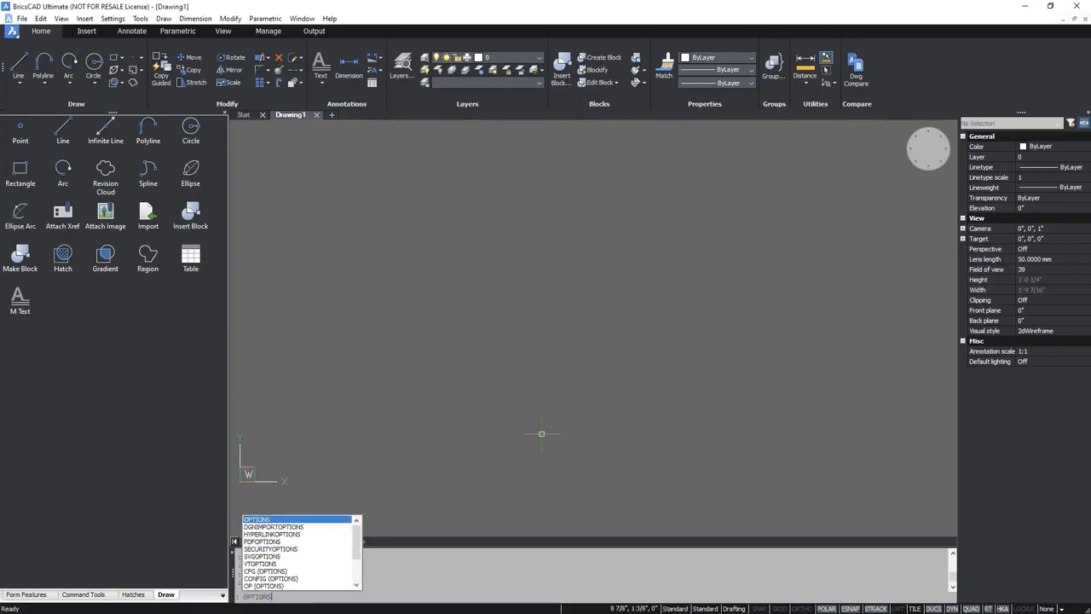
{"action": "key", "text": "Return"}
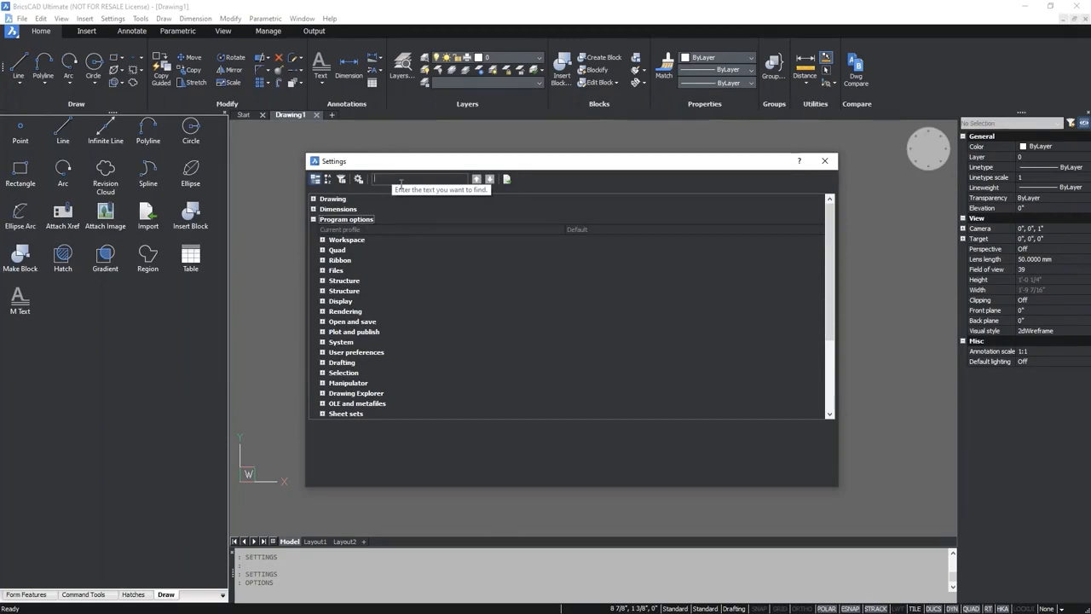
{"action": "type", "text": "suppress"}
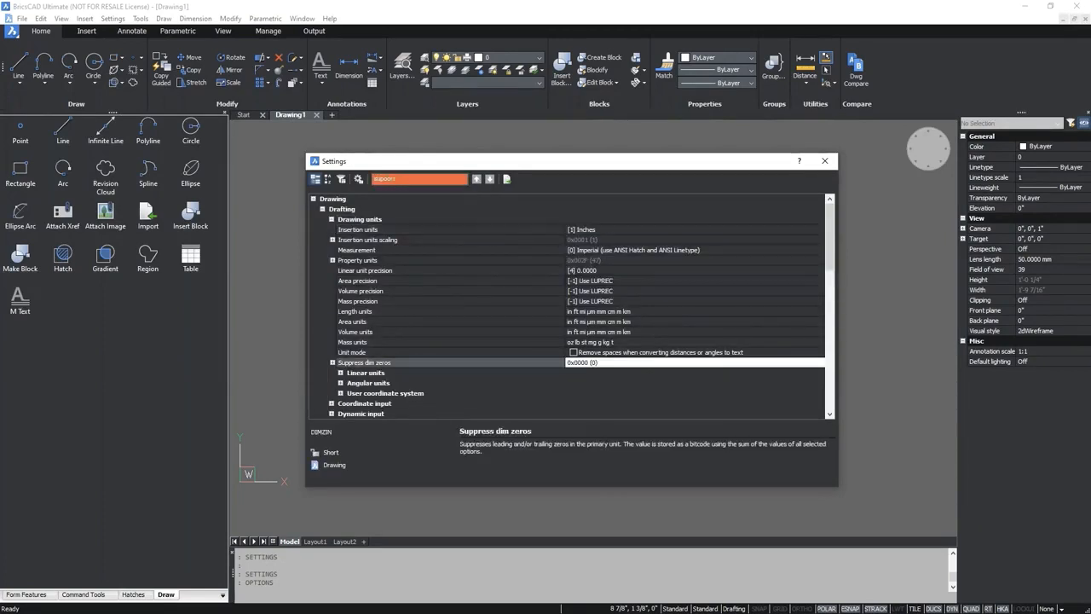
{"action": "type", "text": " file"}
{"action": "key", "text": "BackSpace"}
{"action": "key", "text": "BackSpace"}
{"action": "type", "text": "port "}
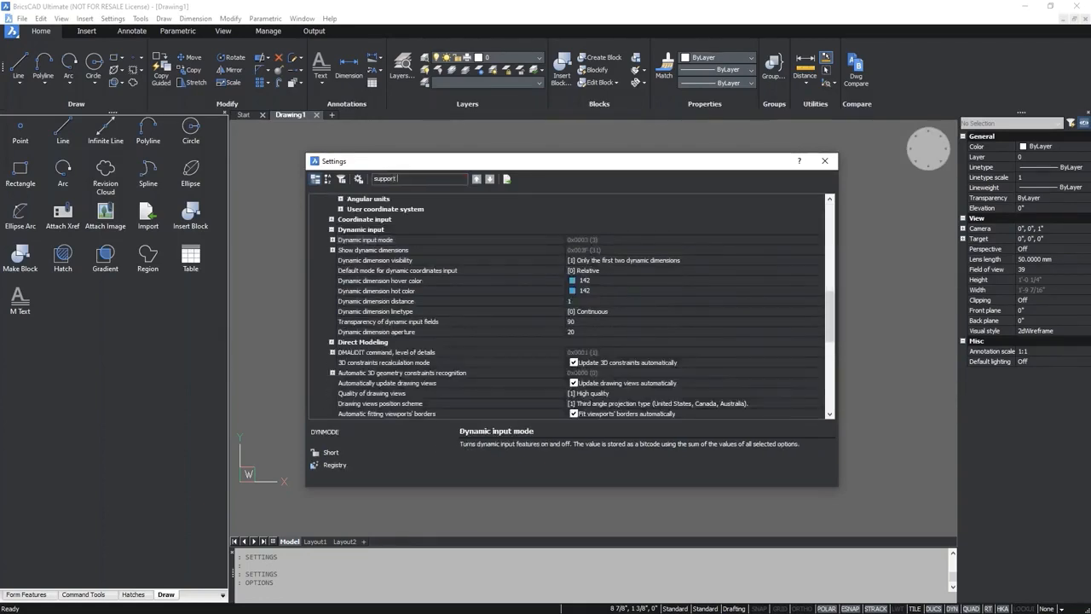
{"action": "type", "text": "file"}
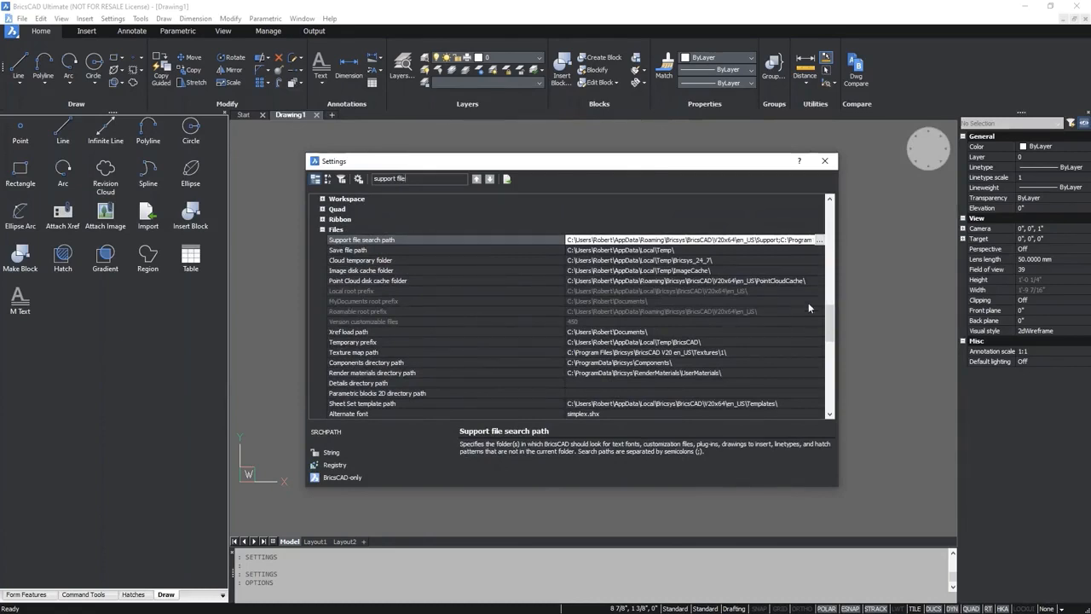
- Add z:\bricscad\support as a new folder in the path list of the support file search path
{"action": "left_click", "coordinate": [819, 241]}
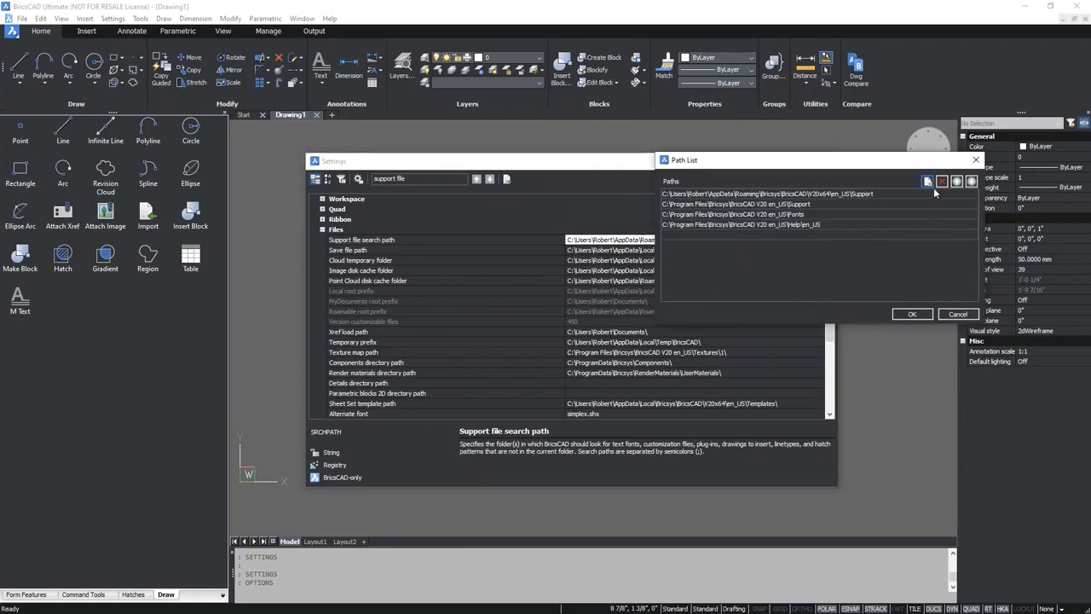
{"action": "left_click", "coordinate": [928, 184]}
{"action": "type", "text": "z:\\bricscad"}
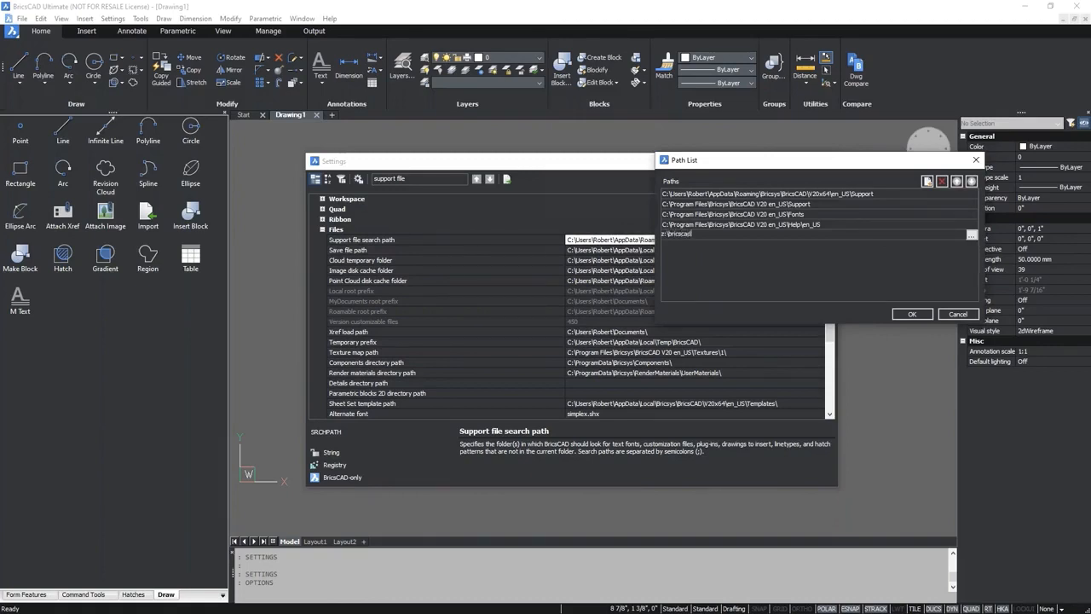
{"action": "type", "text": "\\support"}
{"action": "left_click", "coordinate": [889, 223]}
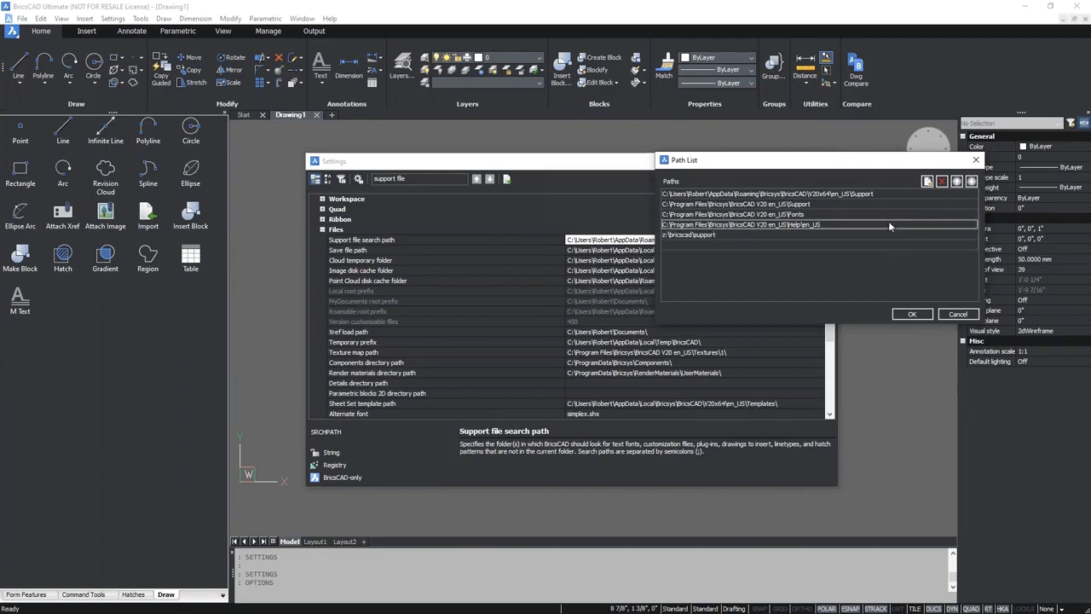
- Move the z:\bricscad\support path to the first place in the path list and accept the list
{"action": "left_click", "coordinate": [715, 234]}
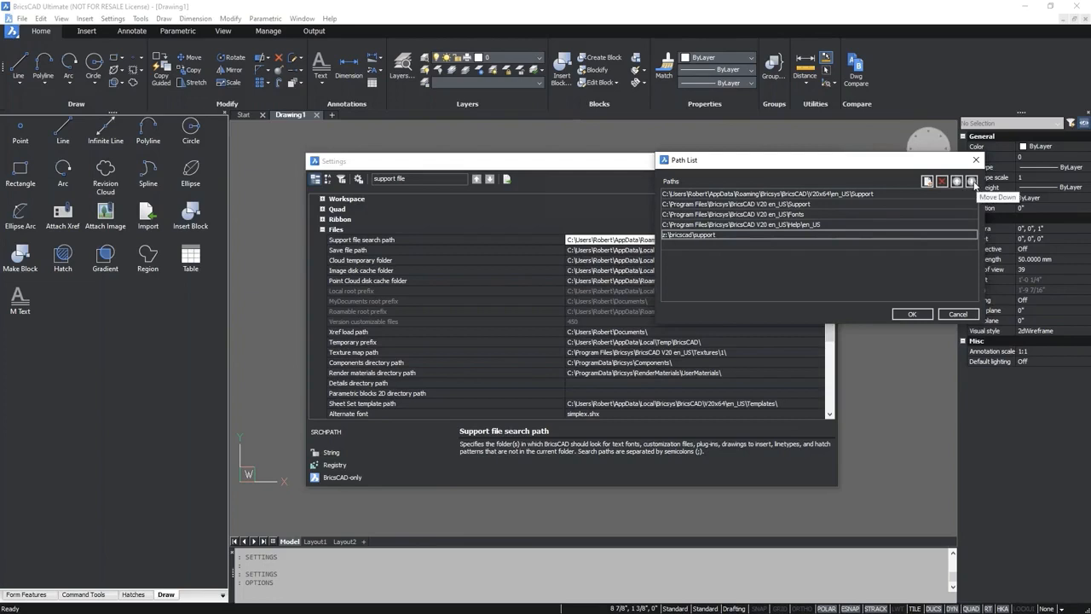
{"action": "left_click", "coordinate": [957, 182]}
{"action": "left_click", "coordinate": [956, 183]}
{"action": "left_click", "coordinate": [957, 182]}
{"action": "left_click", "coordinate": [956, 182]}
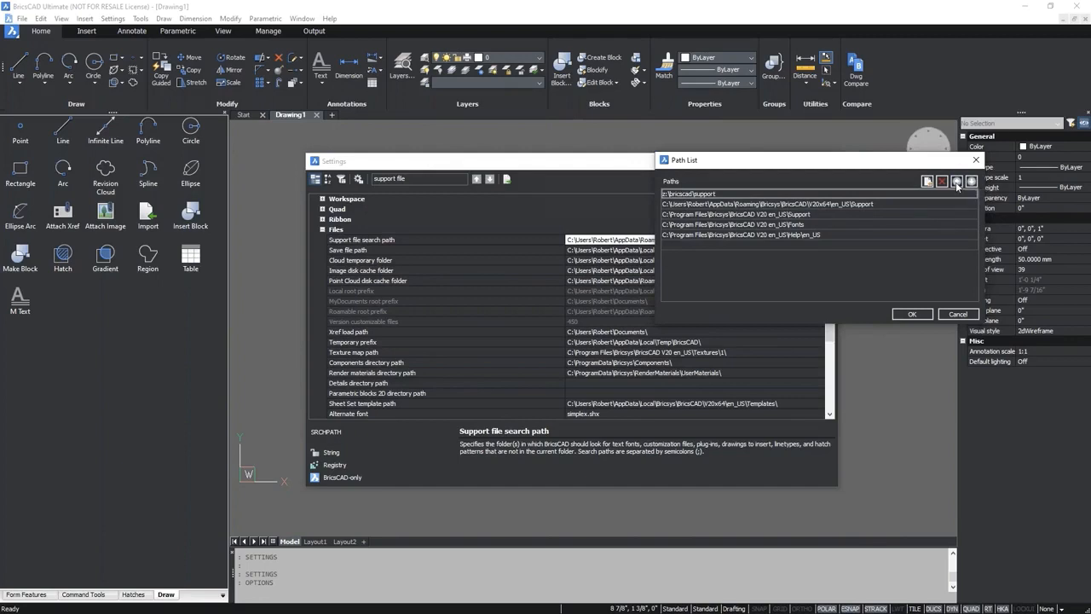
{"action": "left_click", "coordinate": [912, 315]}
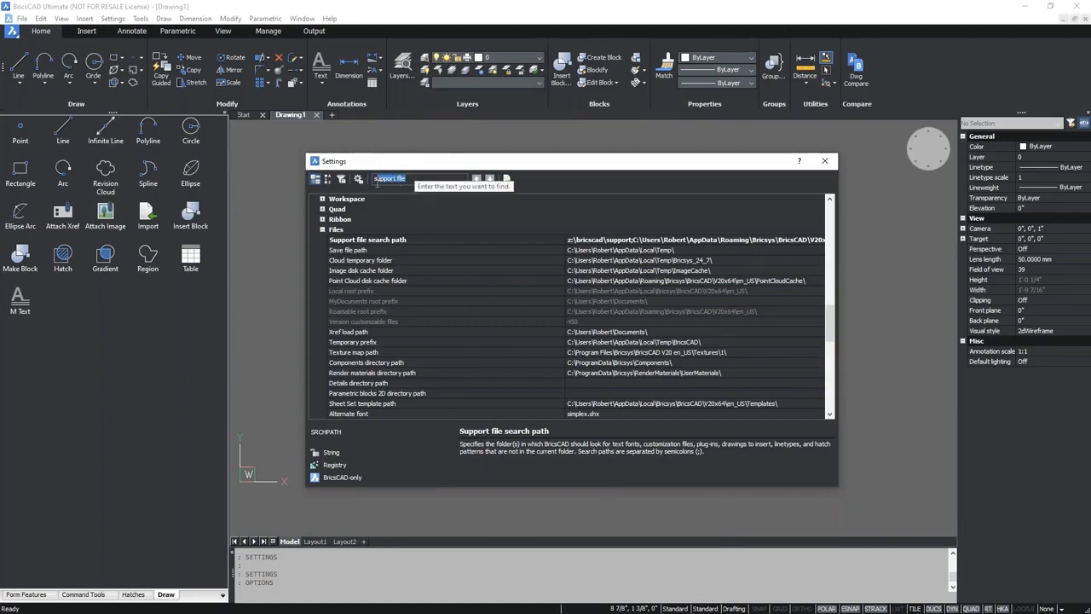
- Search the settings for "background color", set the model space background color to Black and close the settings
{"action": "left_click", "coordinate": [416, 178]}
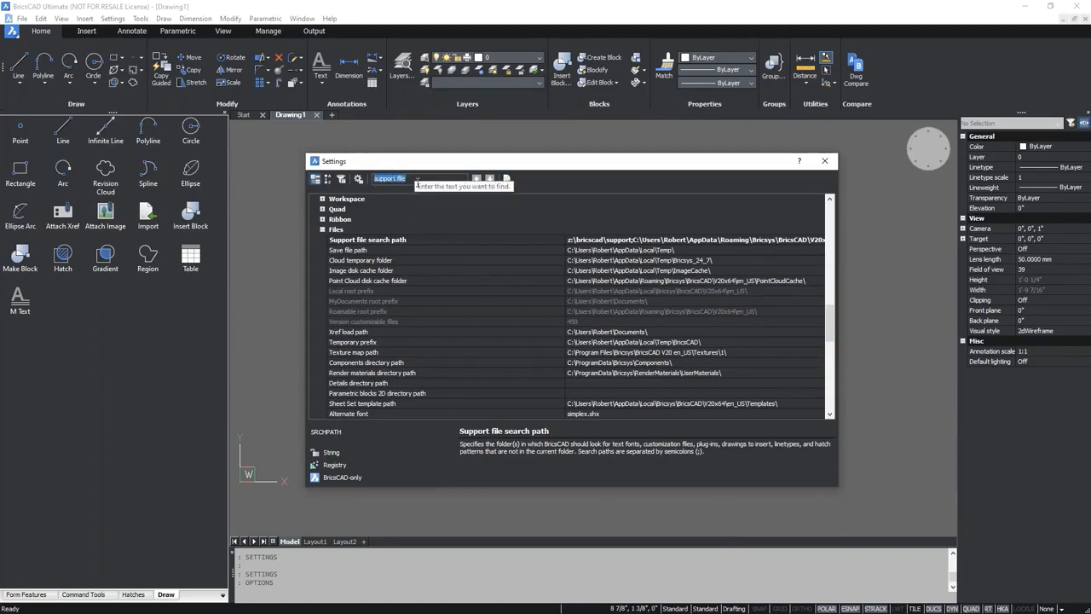
{"action": "type", "text": "backg"}
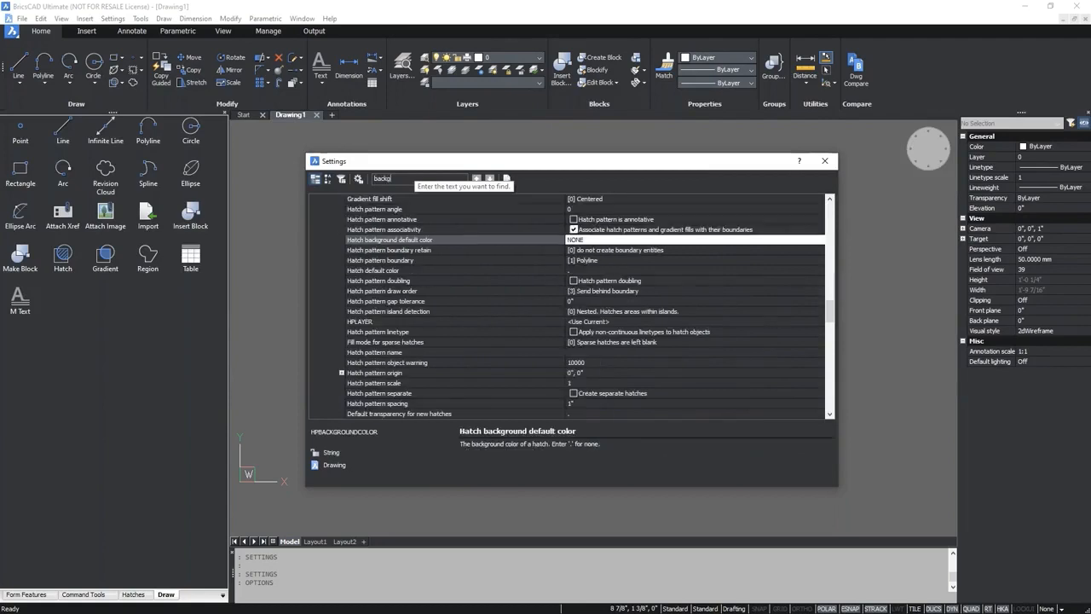
{"action": "type", "text": "round color"}
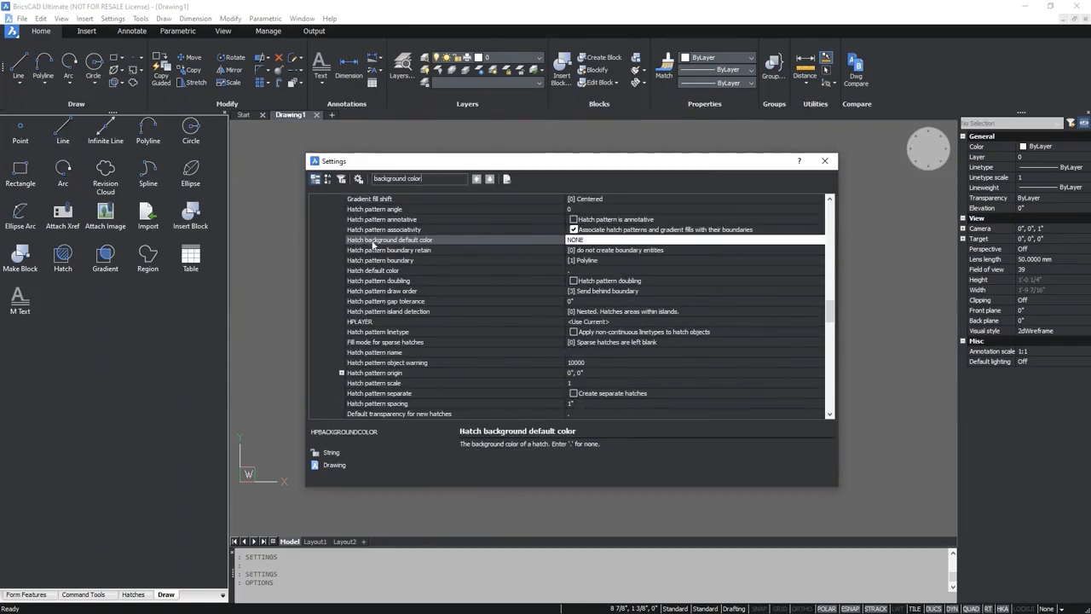
{"action": "left_click", "coordinate": [490, 179]}
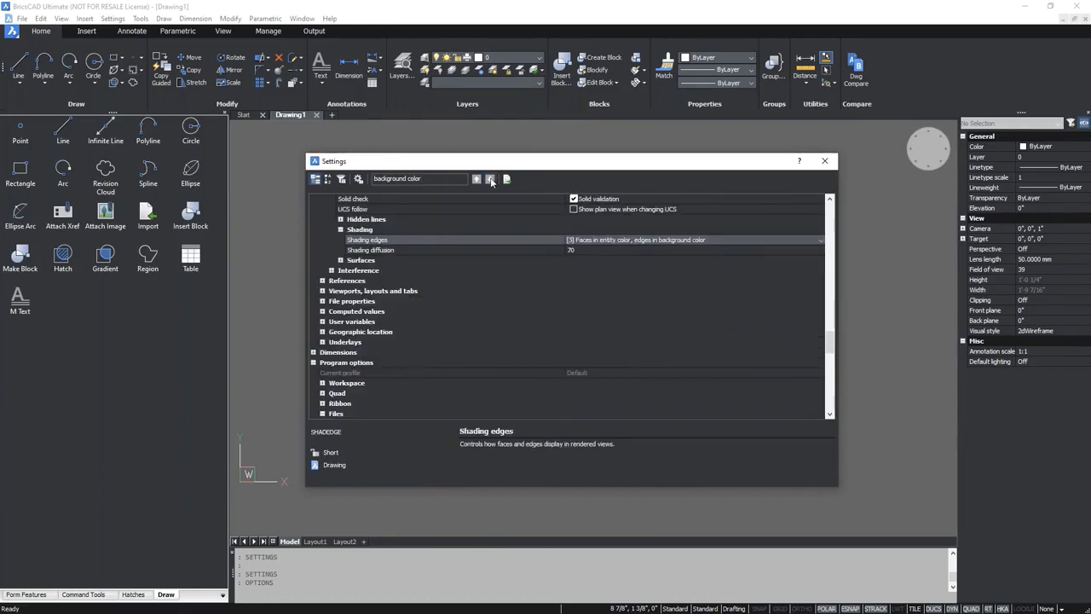
{"action": "left_click", "coordinate": [490, 179]}
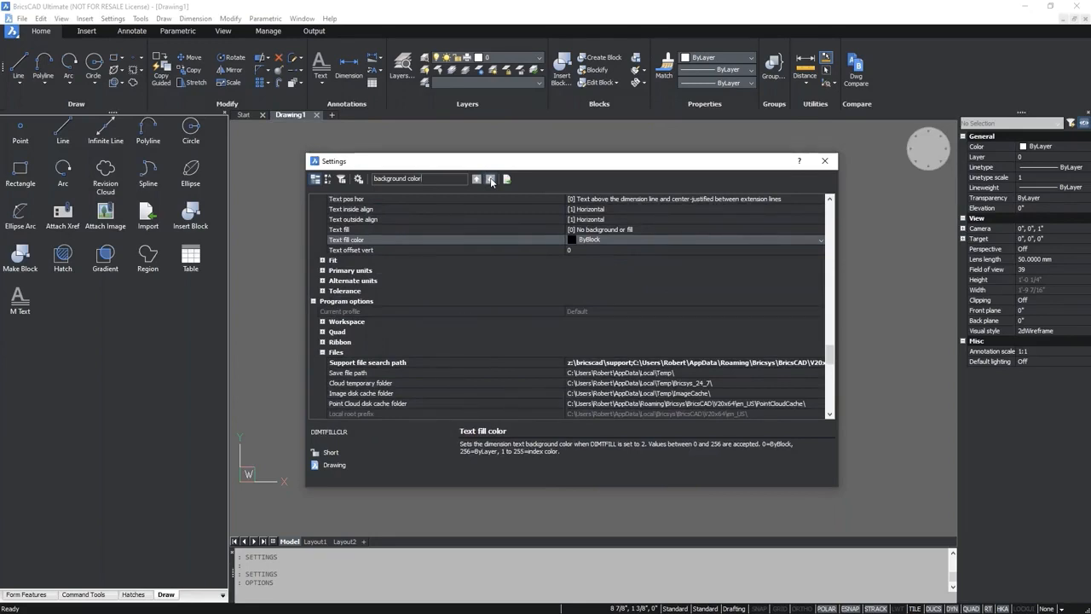
{"action": "left_click", "coordinate": [490, 179]}
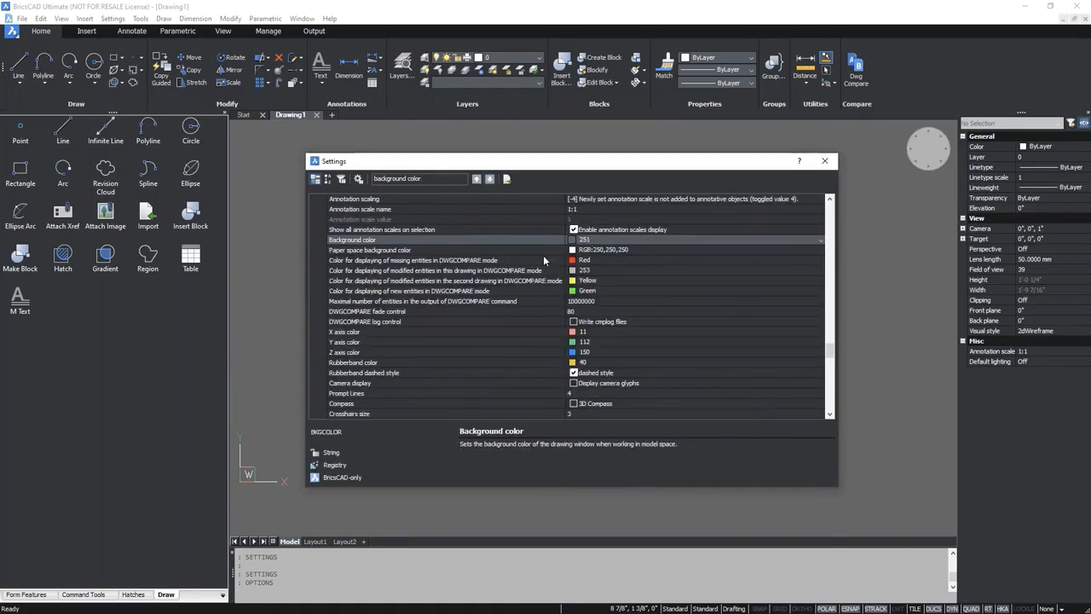
{"action": "left_click", "coordinate": [371, 270]}
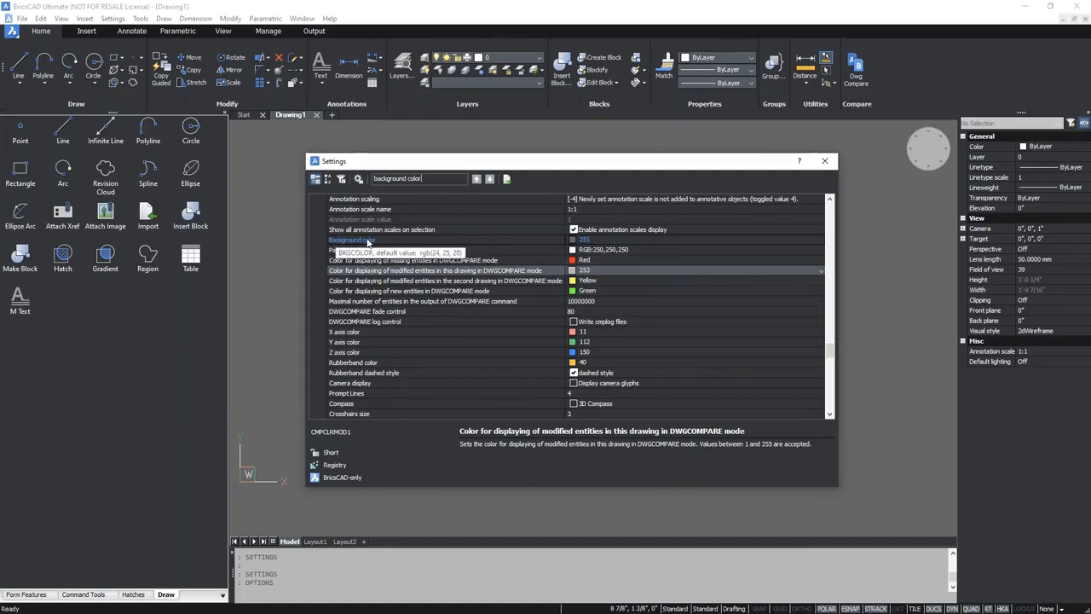
{"action": "left_click", "coordinate": [576, 246]}
{"action": "left_click", "coordinate": [575, 245]}
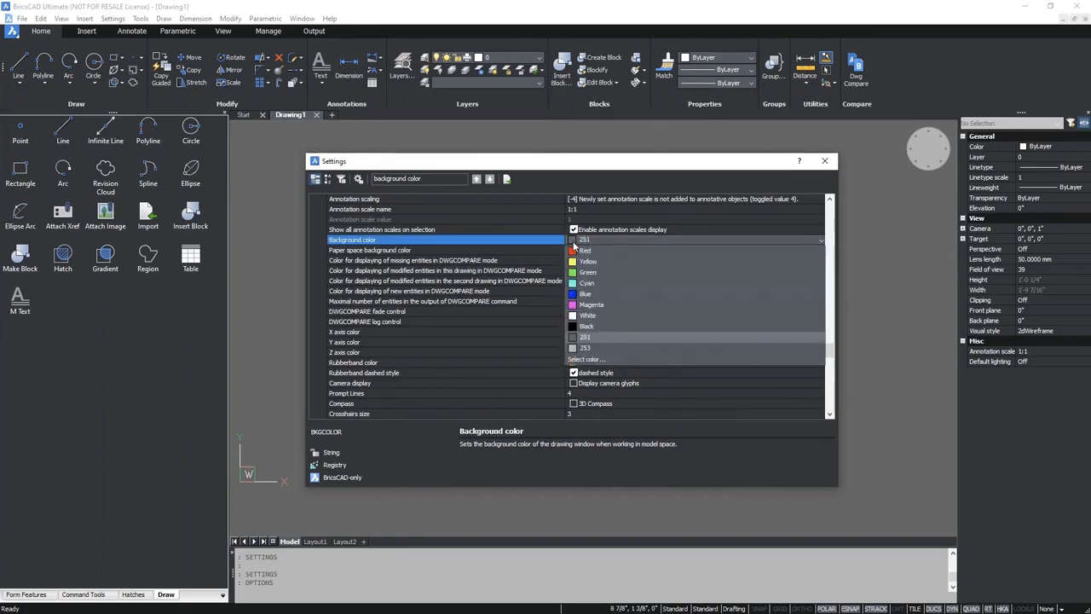
{"action": "left_click", "coordinate": [583, 334]}
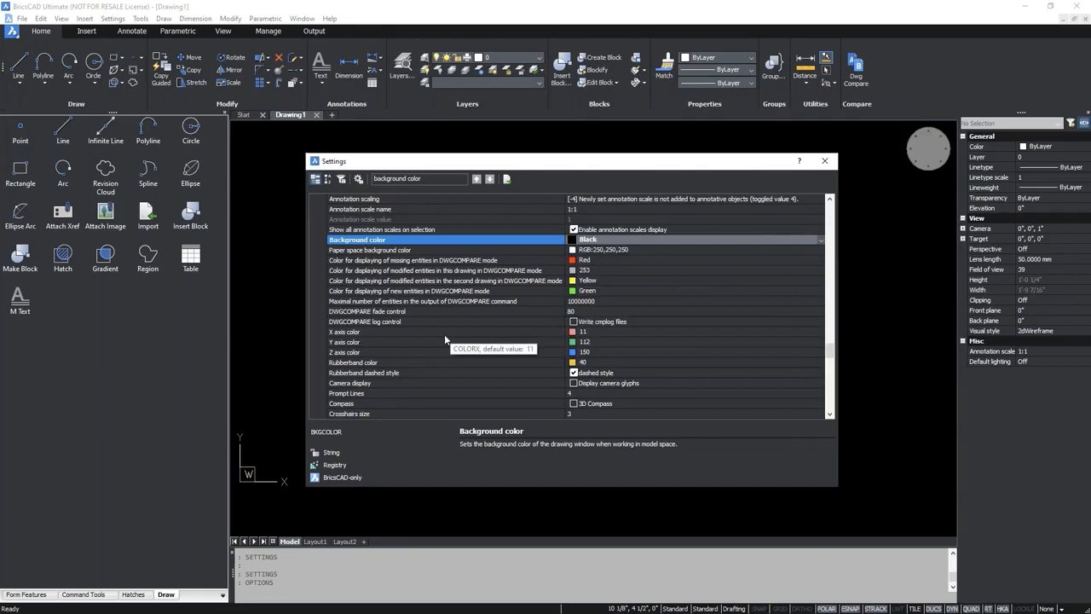
{"action": "left_click", "coordinate": [825, 164]}
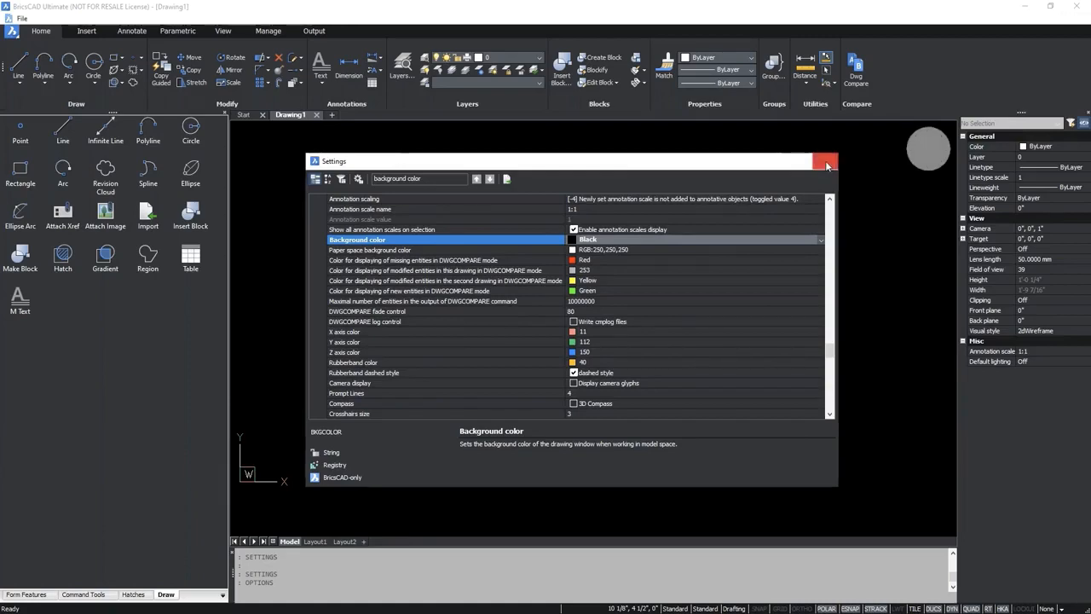
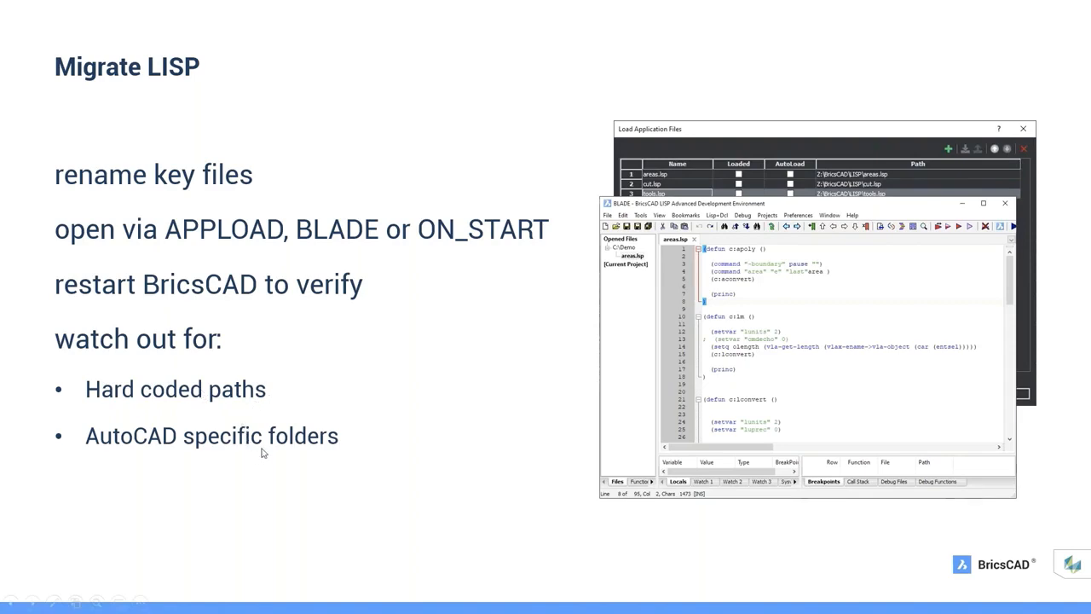
- Switch to BricsCAD, run APPLOAD and add tools2.lsp from the LISP folder to the application files list
{"action": "left_click", "coordinate": [240, 493]}
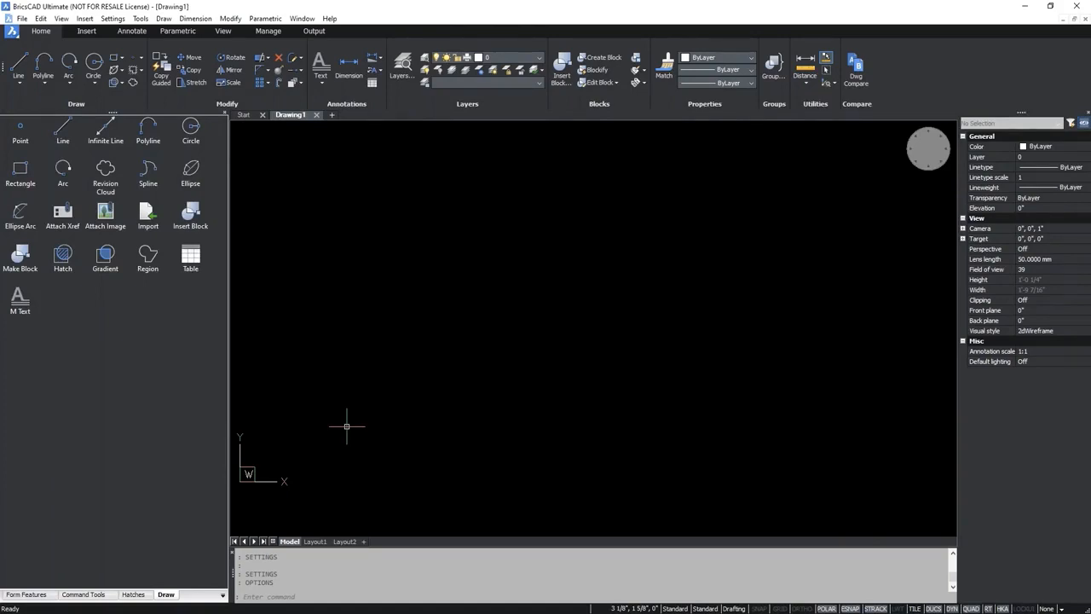
{"action": "type", "text": "APPLOAD"}
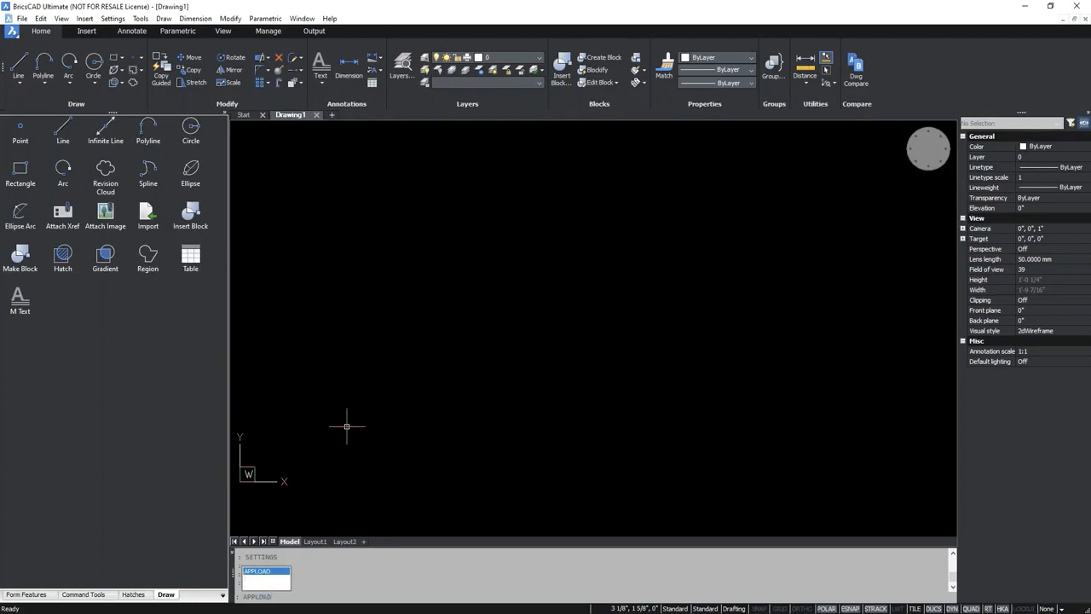
{"action": "key", "text": "Return"}
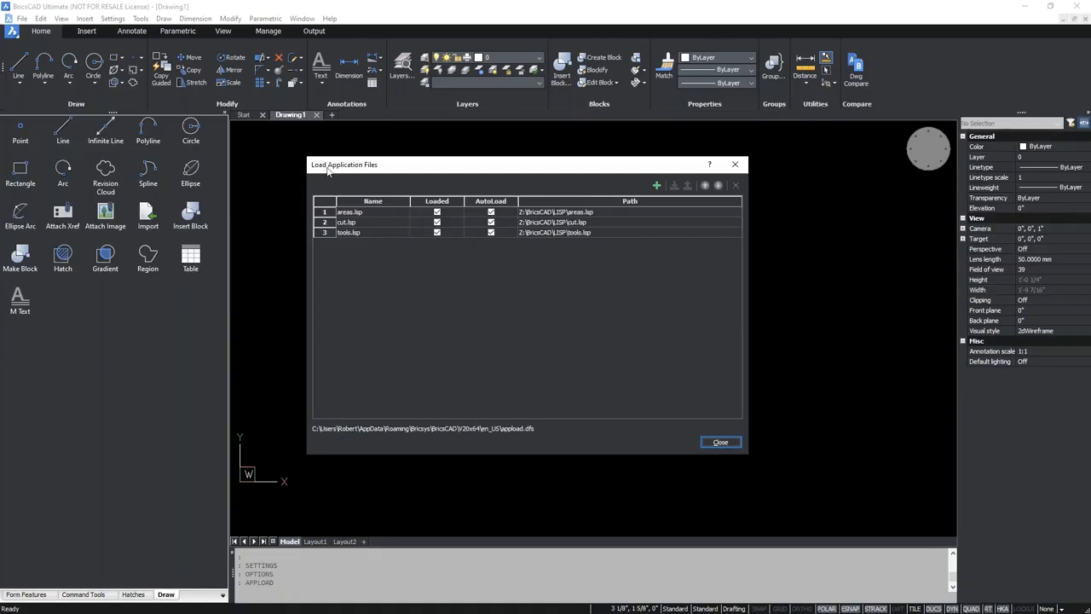
{"action": "left_click", "coordinate": [656, 185]}
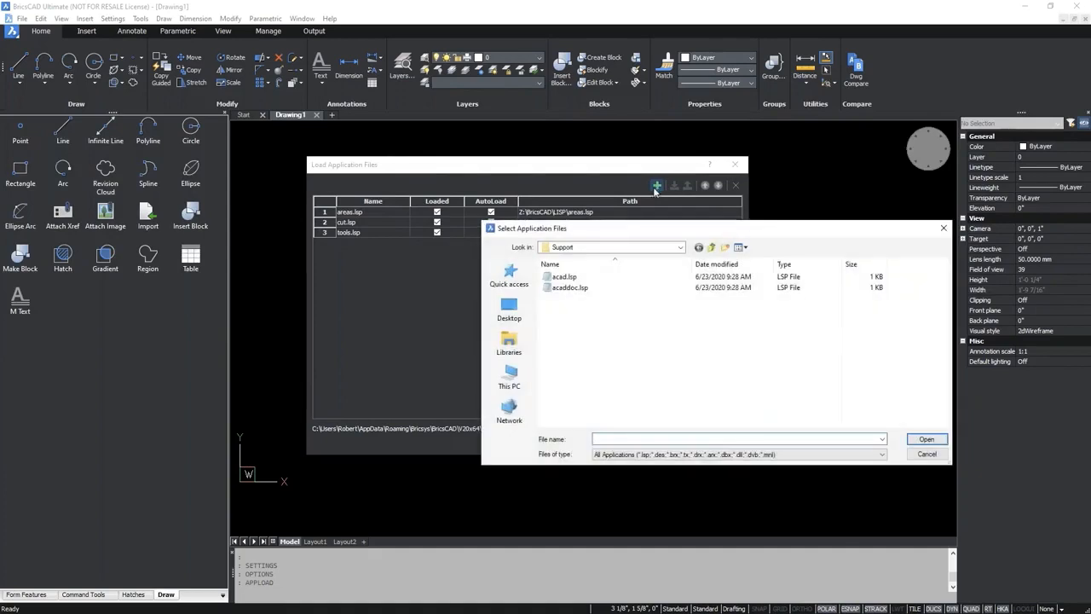
{"action": "left_click", "coordinate": [712, 248]}
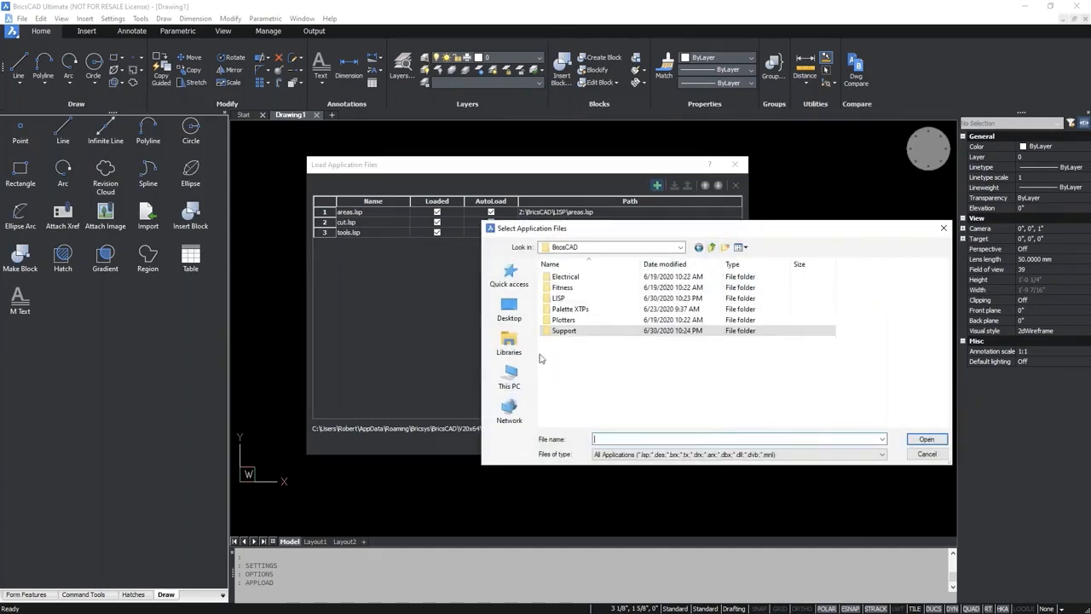
{"action": "double_click", "coordinate": [559, 298]}
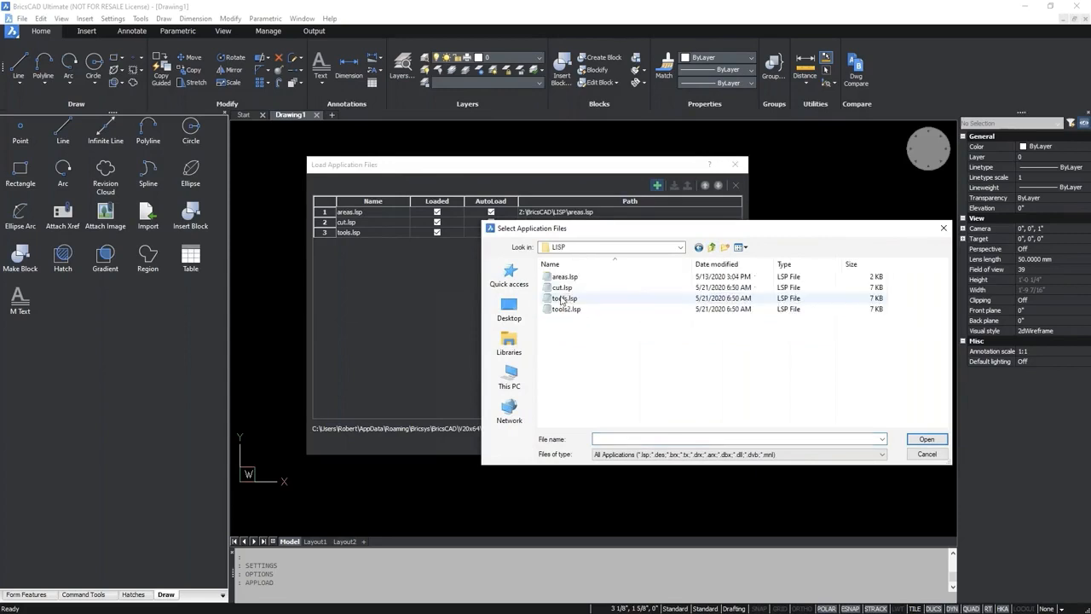
{"action": "left_click", "coordinate": [567, 309]}
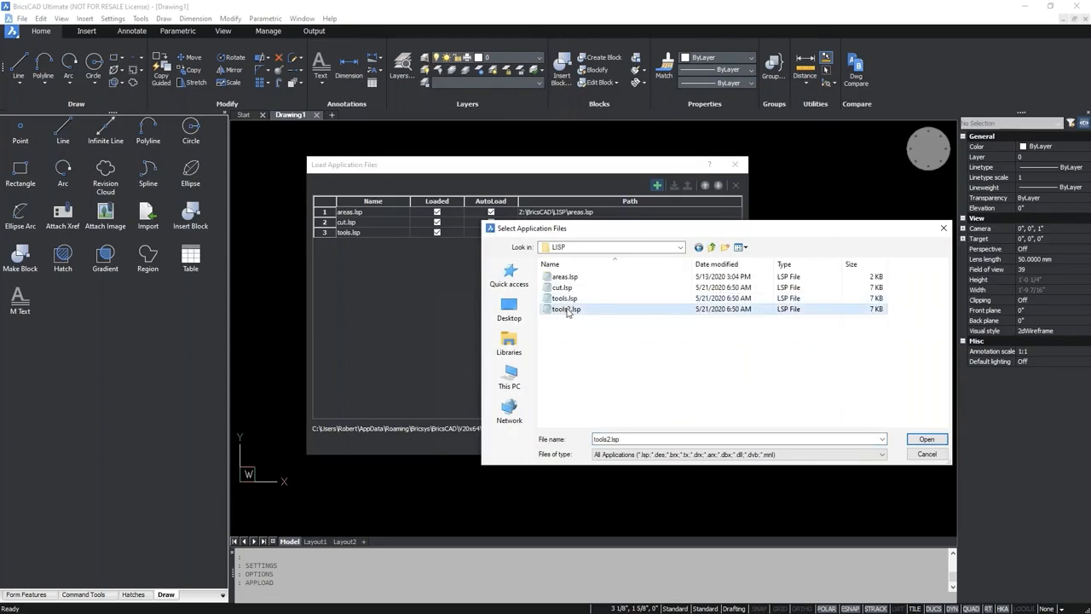
{"action": "left_click", "coordinate": [926, 440]}
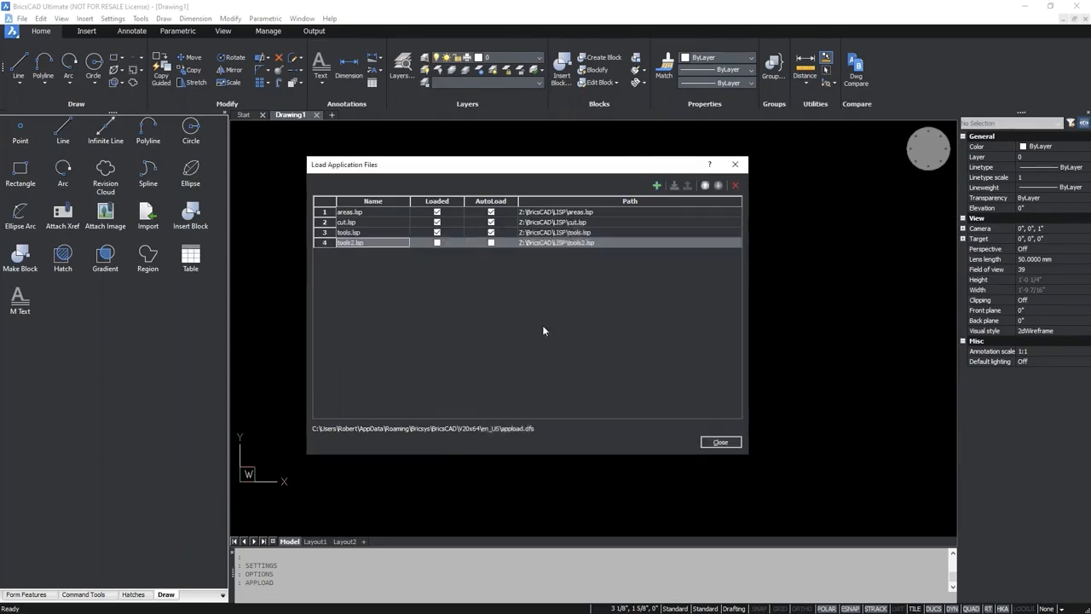
- Load tools2.lsp, turn on its AutoLoad option and close the application files list
{"action": "left_click", "coordinate": [437, 243]}
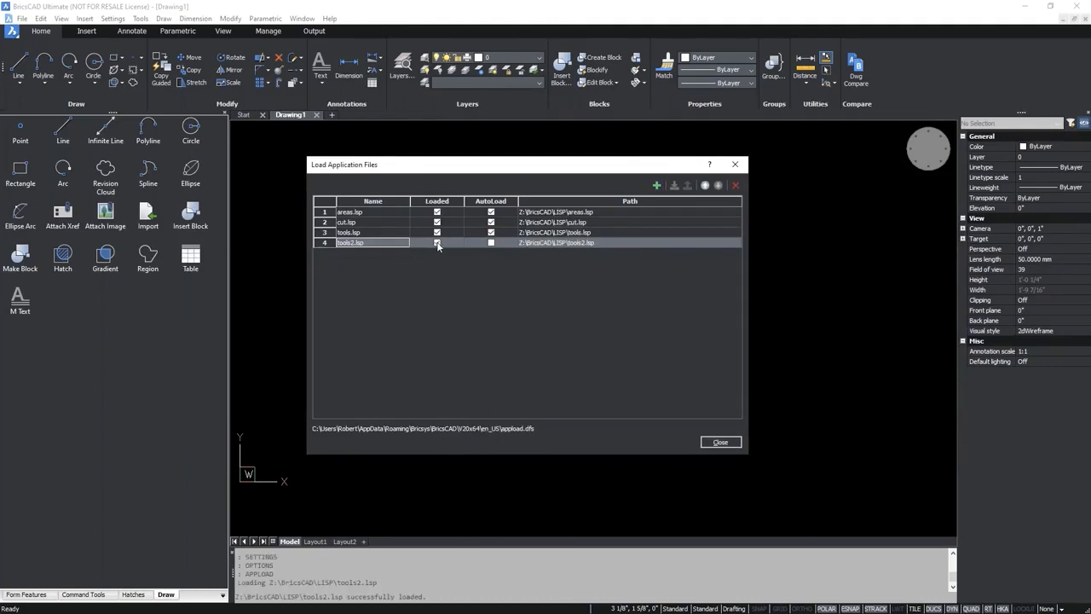
{"action": "left_click", "coordinate": [491, 244]}
{"action": "left_click", "coordinate": [724, 441]}
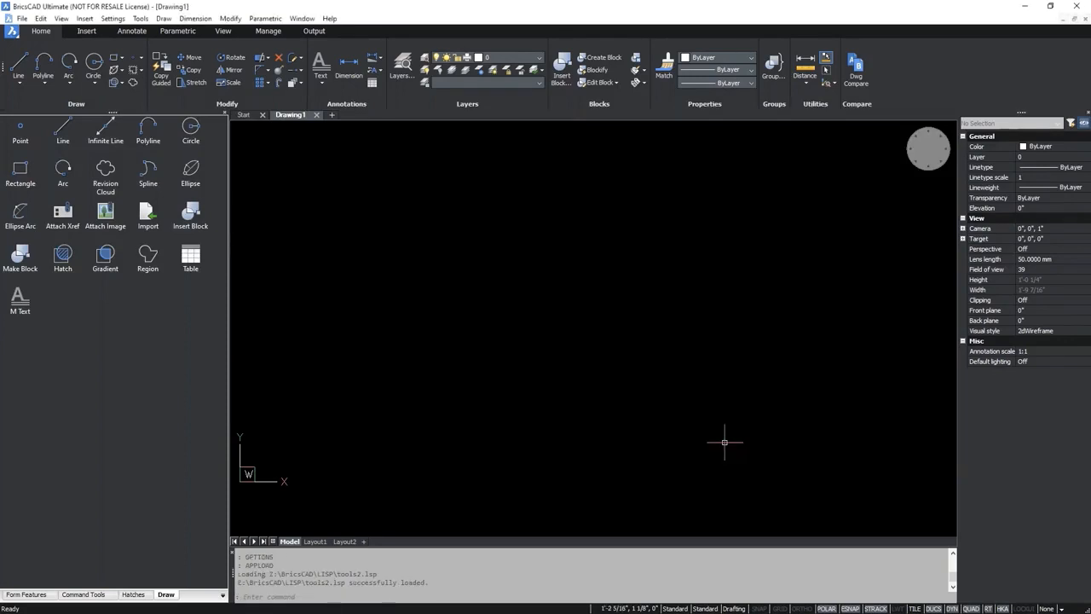
- Run the BLADE command to start the LISP development environment
{"action": "type", "text": "BLADE"}
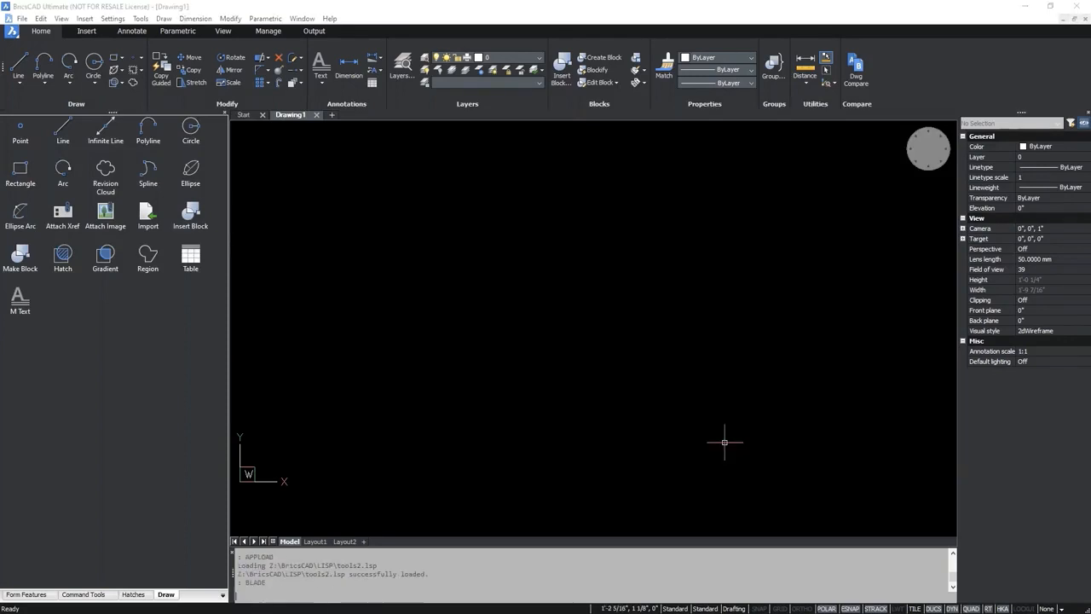
{"action": "key", "text": "Return"}
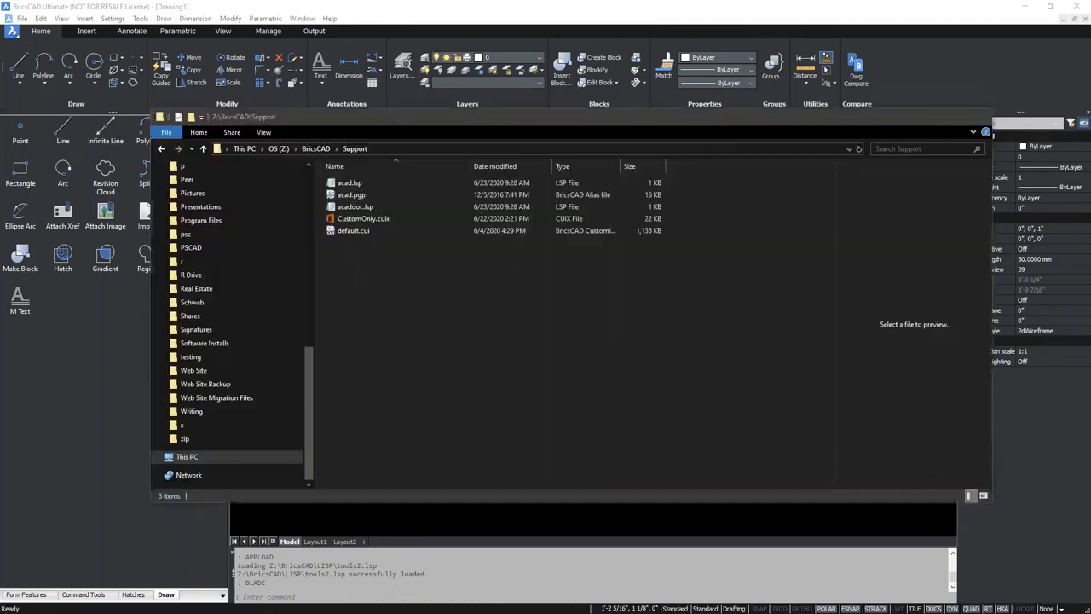
- Switch to File Explorer and rename acad.lsp in the Z:\BricsCAD\Support folder as on_start.lsp
{"action": "left_click", "coordinate": [239, 601]}
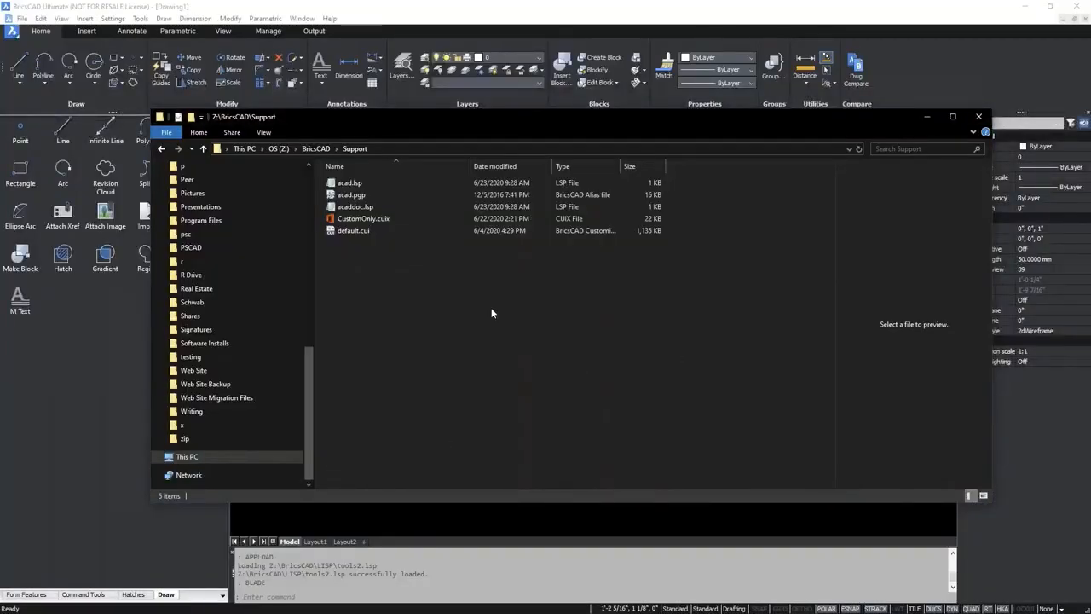
{"action": "right_click", "coordinate": [356, 190]}
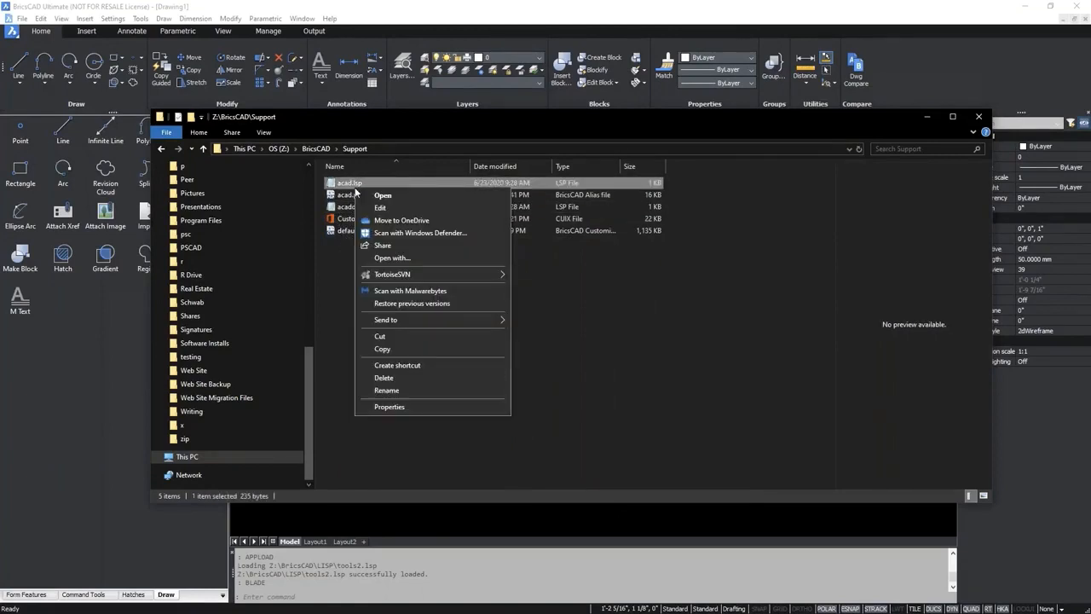
{"action": "left_click", "coordinate": [405, 394]}
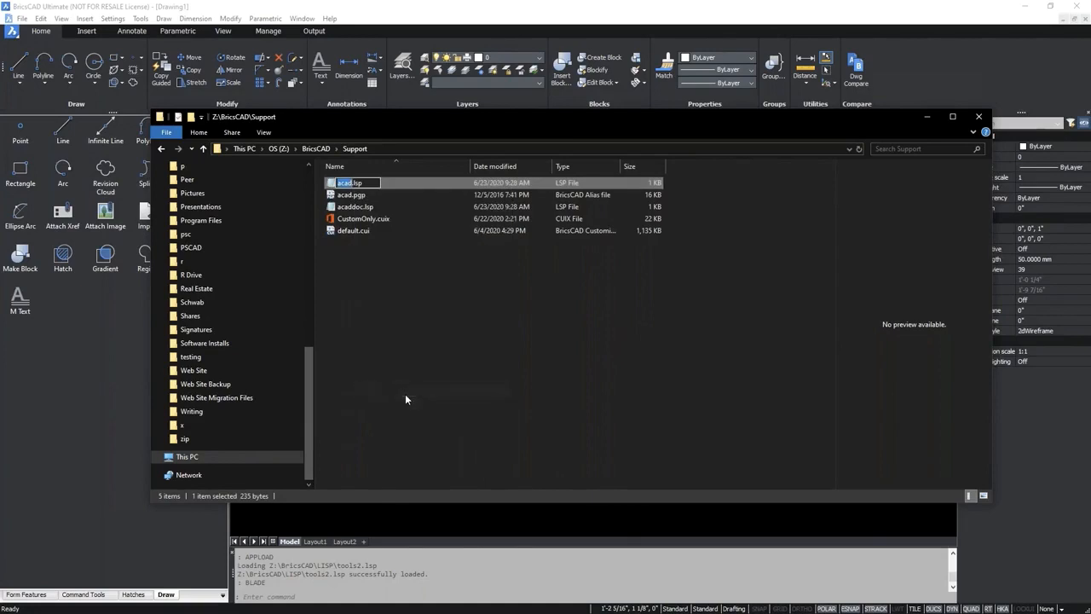
{"action": "type", "text": "on_start"}
{"action": "key", "text": "Return"}
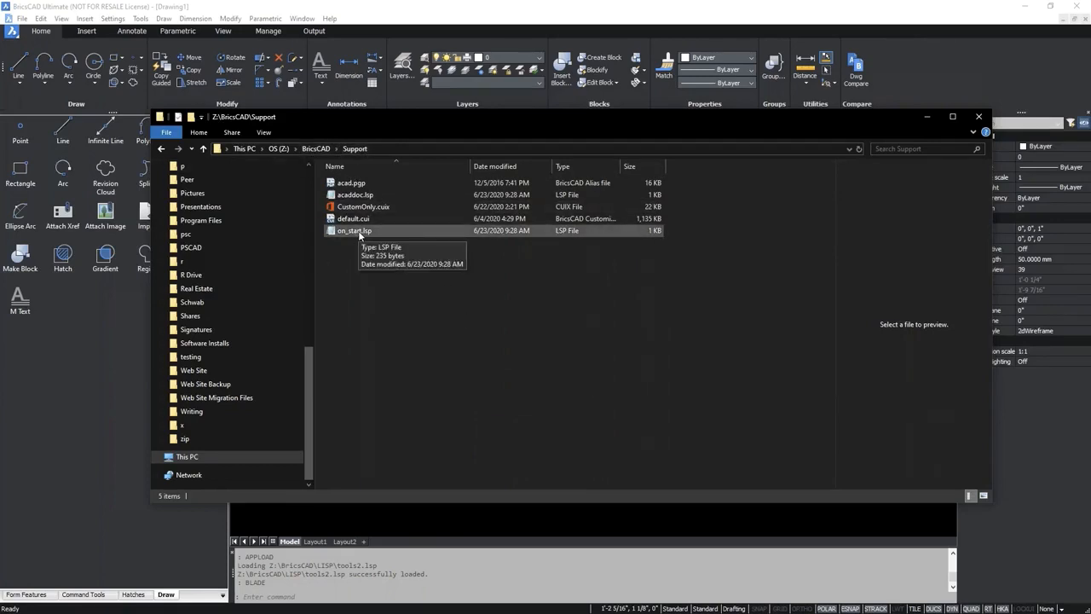
- Open on_start.lsp in Notepad and change the folder autocad in the load_path line to bricscad
{"action": "left_click", "coordinate": [359, 233]}
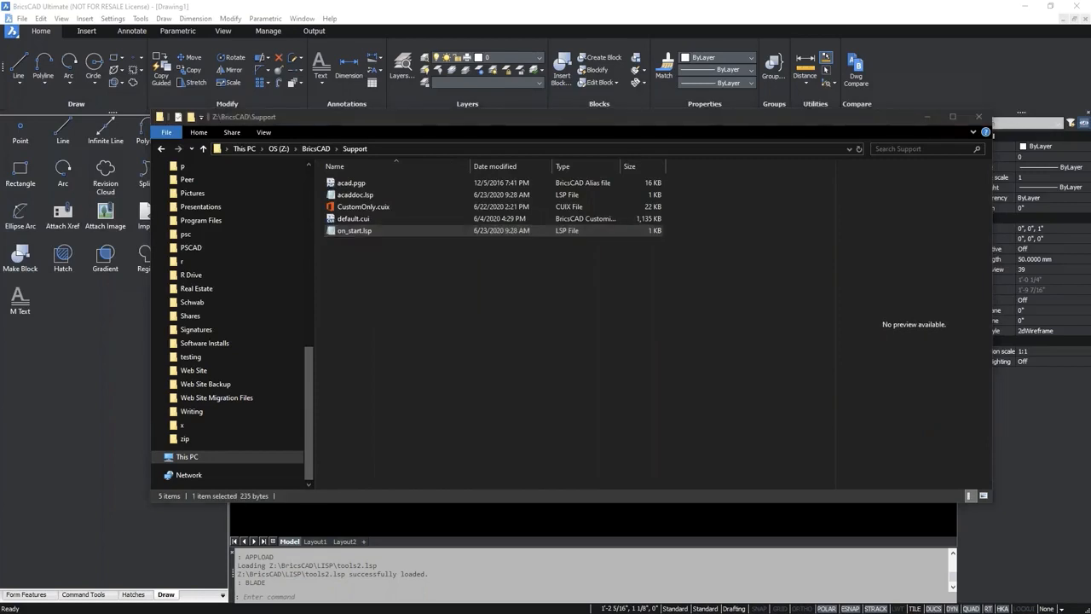
{"action": "left_click_drag", "start_coordinate": [113, 21], "coordinate": [480, 74]}
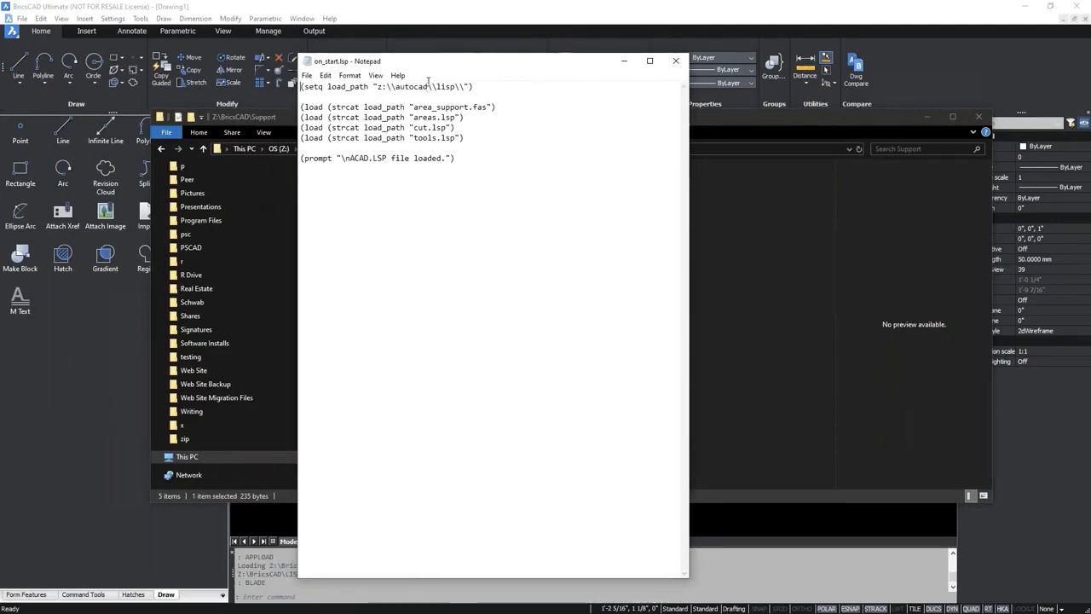
{"action": "left_click_drag", "start_coordinate": [433, 68], "coordinate": [491, 109]}
{"action": "type", "text": "bricscad"}
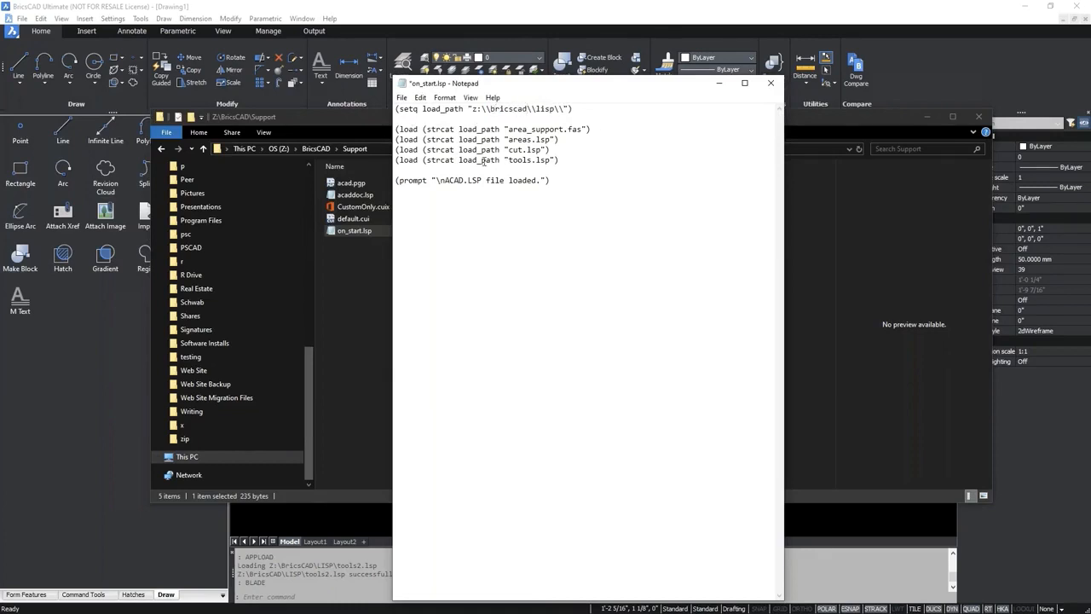
- Replace ACAD with ON_START in the prompt line, then save and close on_start.lsp and return to BricsCAD
{"action": "left_click_drag", "start_coordinate": [464, 181], "coordinate": [444, 181]}
{"action": "type", "text": "ON_START"}
{"action": "left_click", "coordinate": [401, 97]}
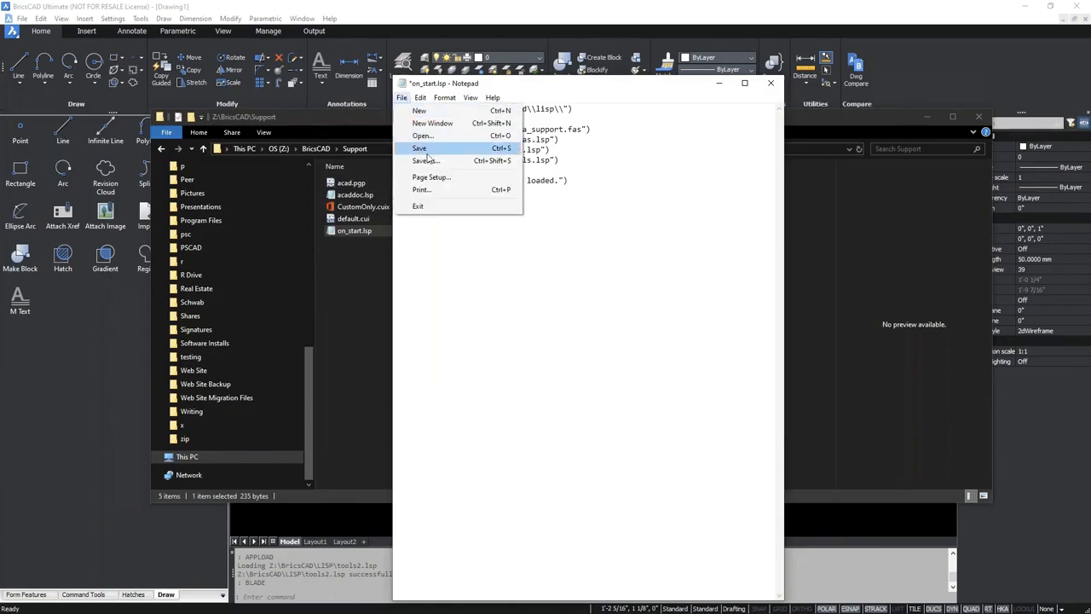
{"action": "left_click", "coordinate": [429, 150]}
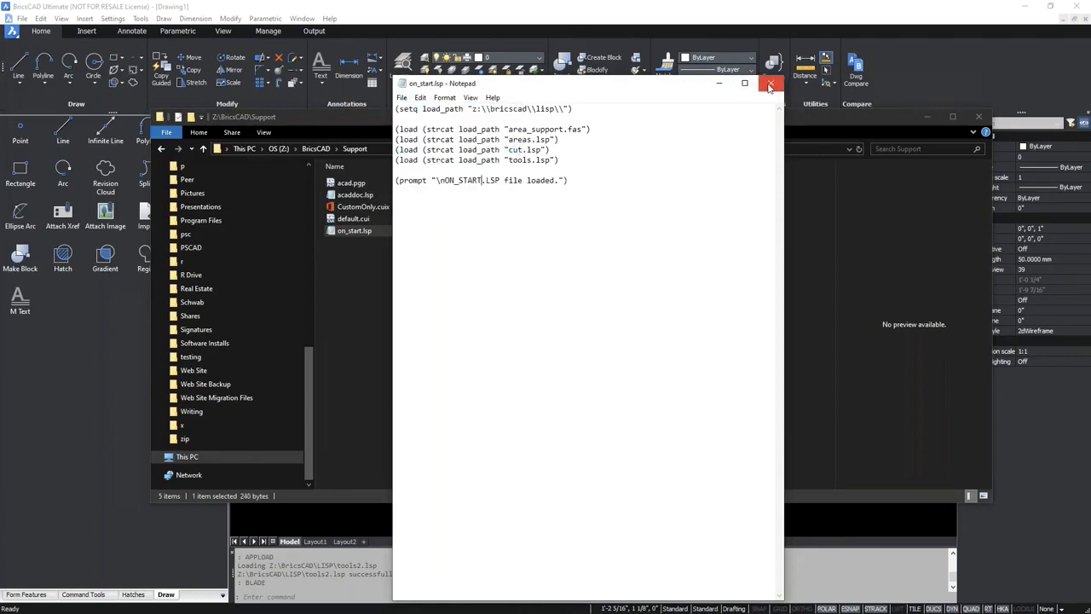
{"action": "left_click", "coordinate": [770, 84]}
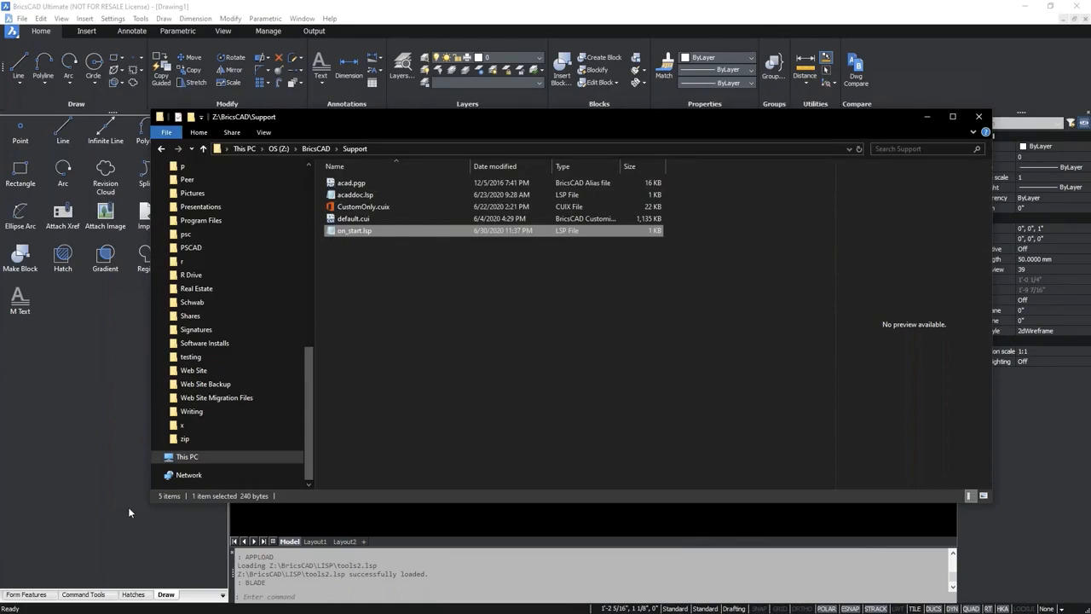
{"action": "left_click", "coordinate": [337, 518]}
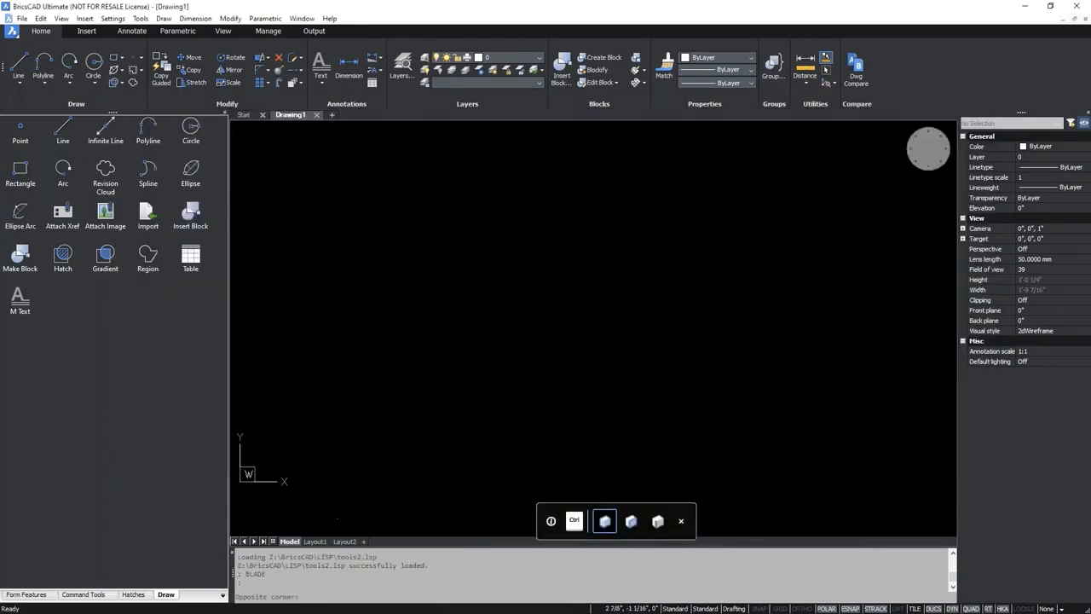
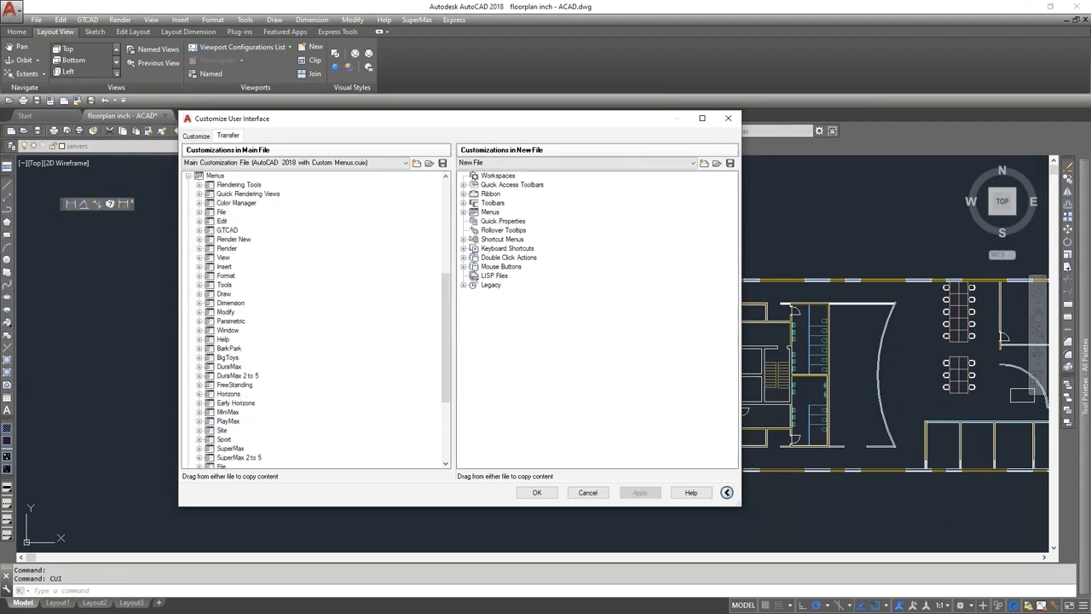
- In AutoCAD's Customize User Interface, copy the GTCAD menu and the GTCAD Dims toolbar from the main file into the new customization file
{"action": "left_click_drag", "start_coordinate": [223, 231], "coordinate": [495, 215]}
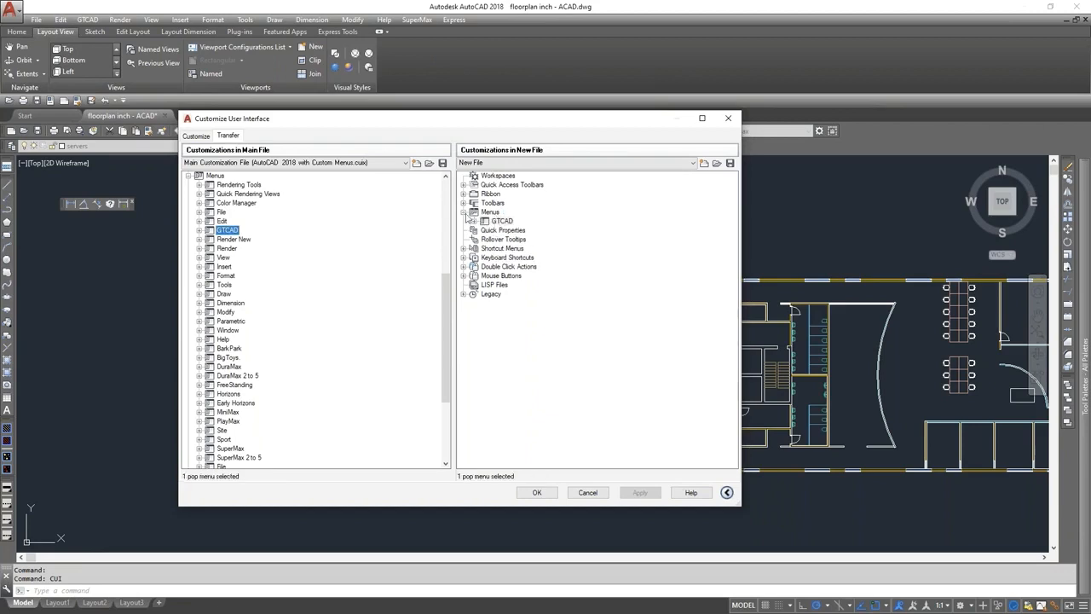
{"action": "left_click_drag", "start_coordinate": [443, 285], "coordinate": [444, 269]}
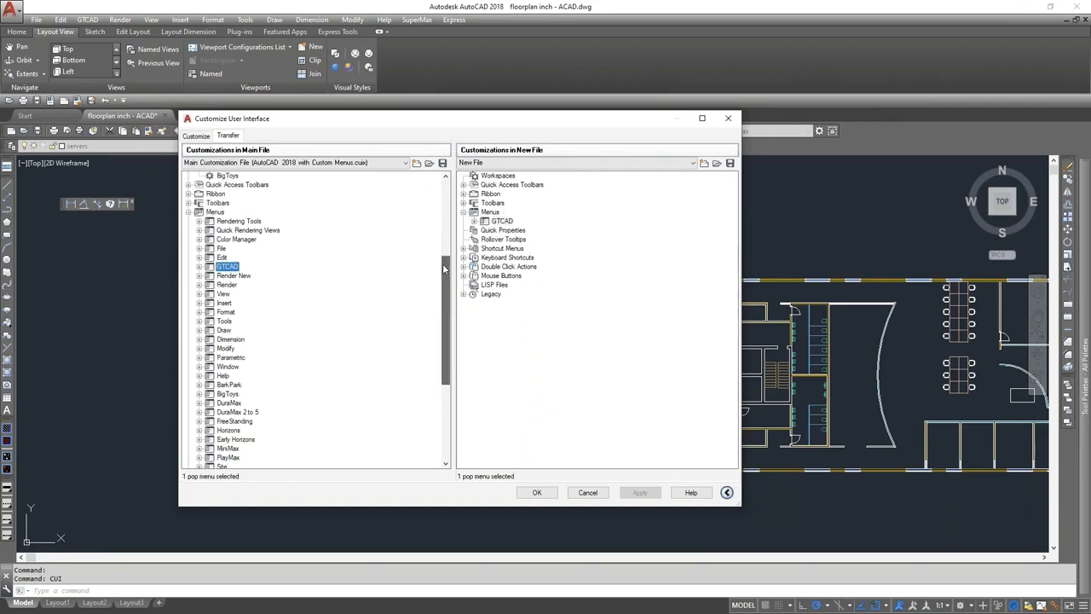
{"action": "left_click", "coordinate": [189, 205]}
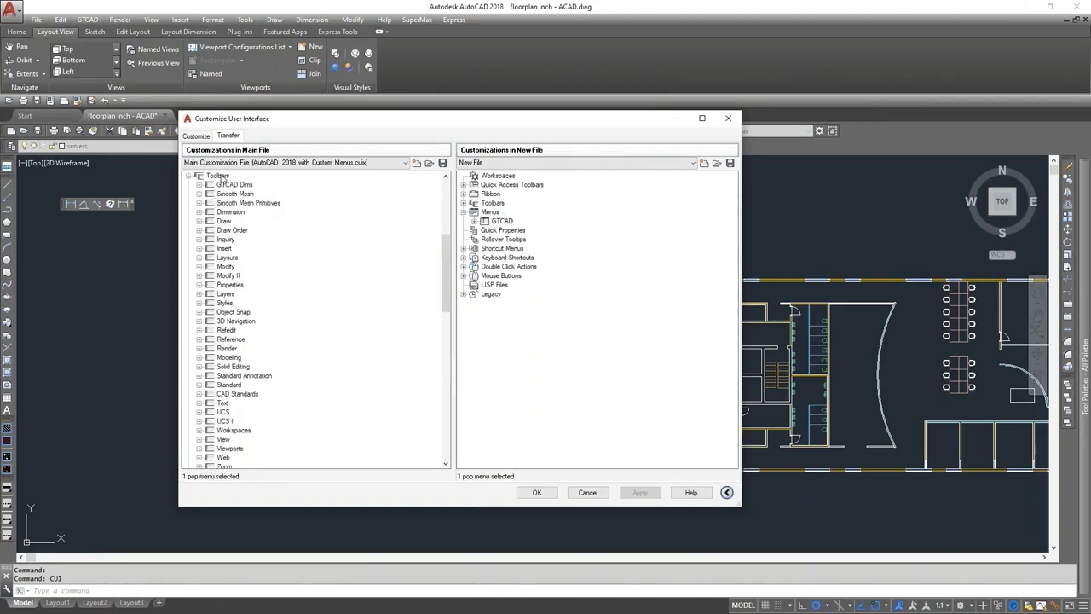
{"action": "left_click_drag", "start_coordinate": [229, 184], "coordinate": [500, 206]}
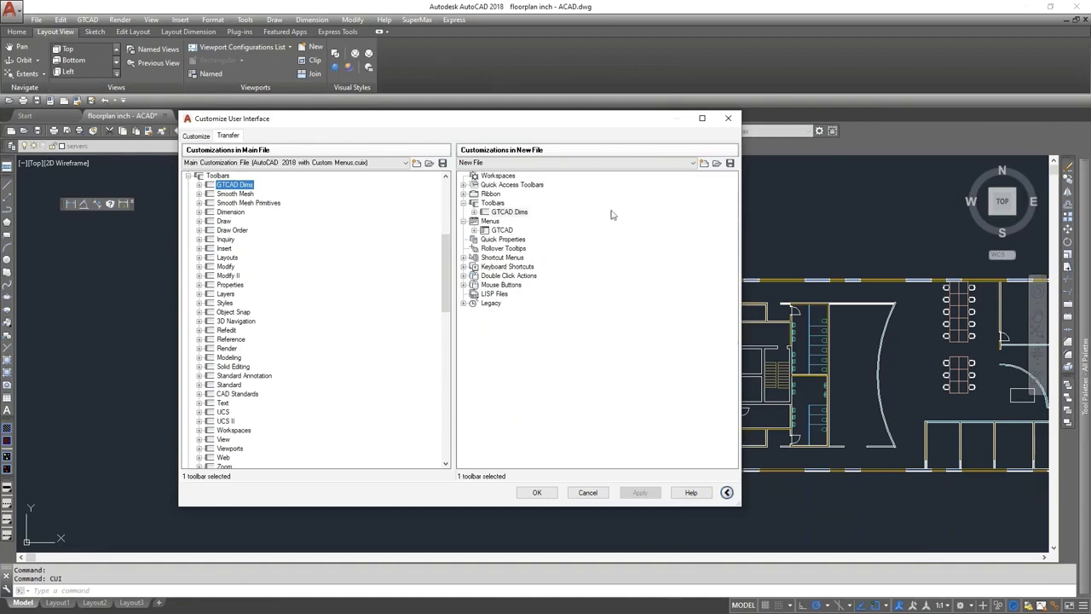
- Bring up the save dialog for the new customization file, cancel it and close the Customize User Interface
{"action": "left_click", "coordinate": [730, 162]}
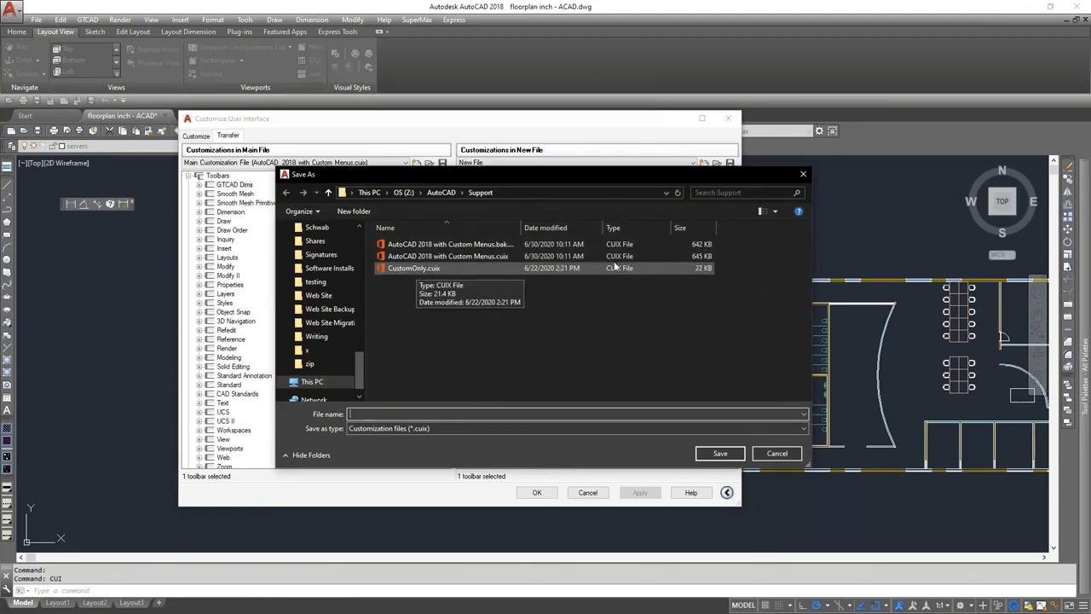
{"action": "left_click", "coordinate": [803, 175]}
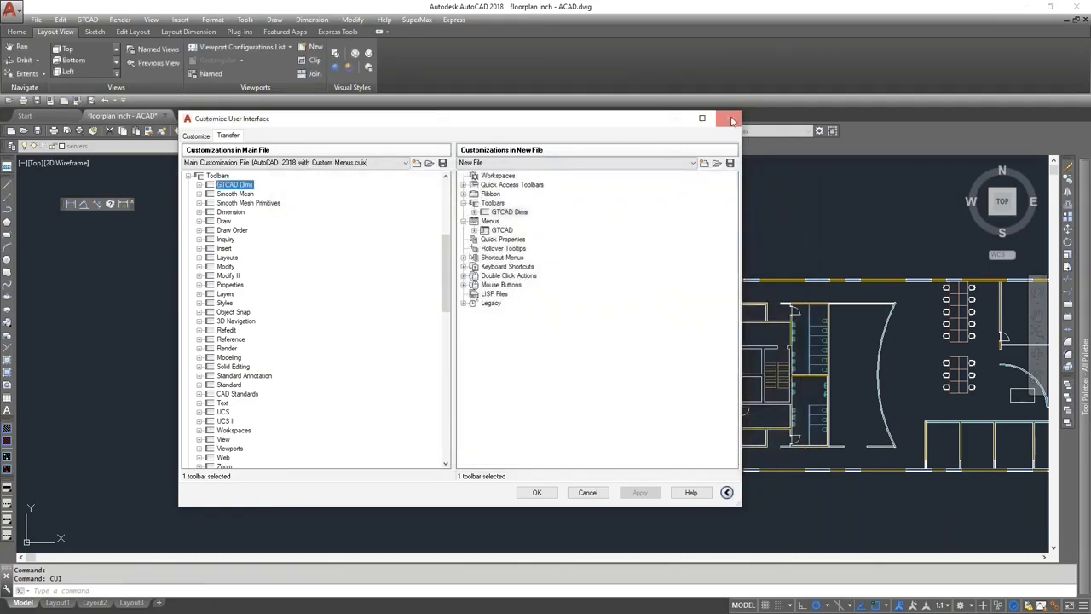
{"action": "left_click", "coordinate": [727, 118]}
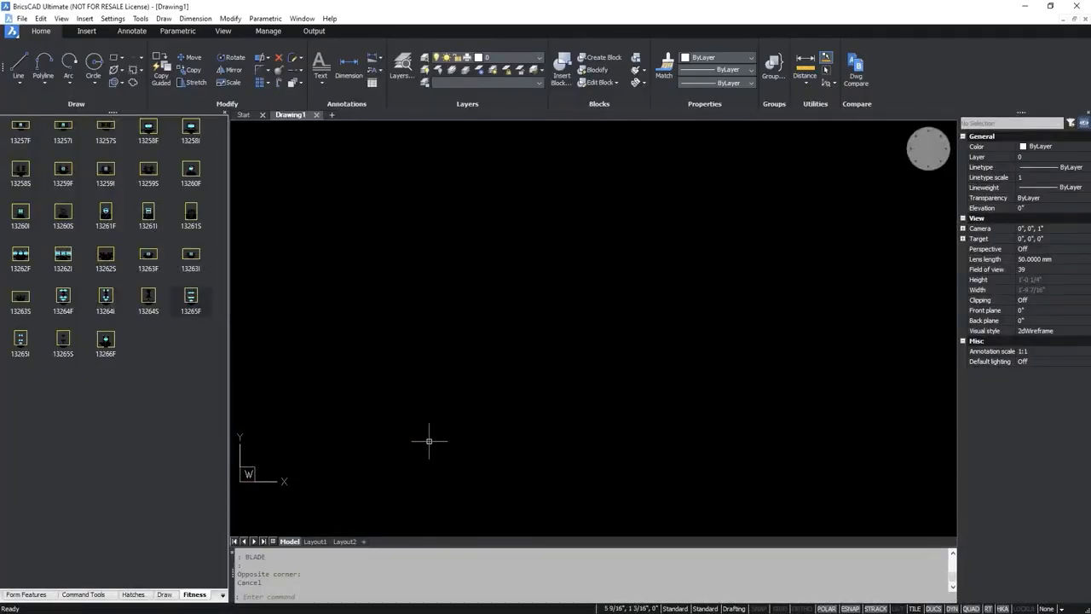
- Load CustomOnly.cuix as a partial customization file in the Customize dialog and move the GTCAD Dims toolbar clear of the dialog
{"action": "type", "text": "cui"}
{"action": "key", "text": "Return"}
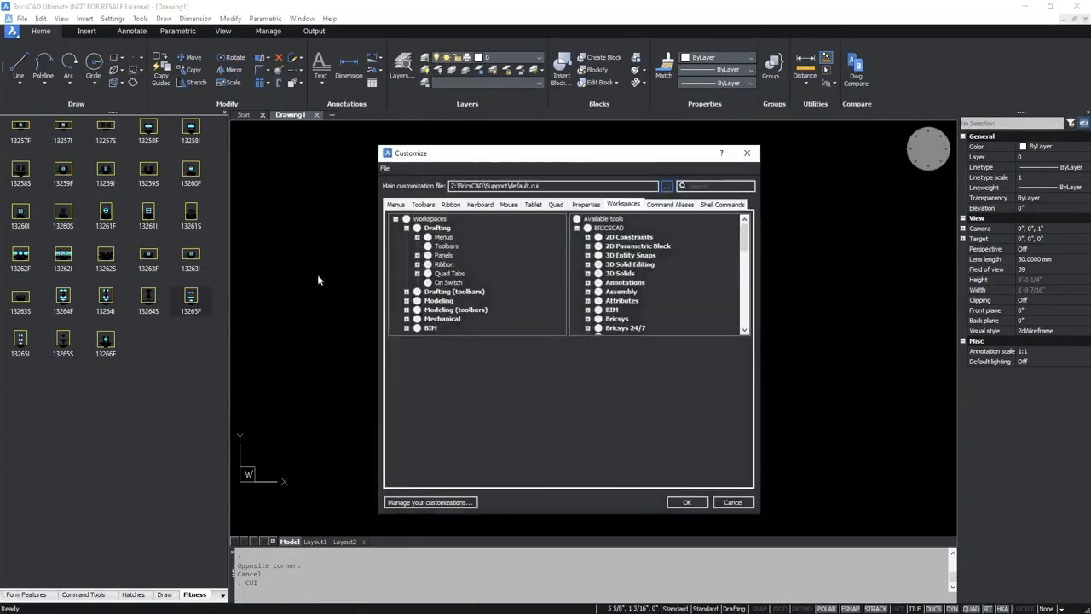
{"action": "left_click", "coordinate": [384, 168]}
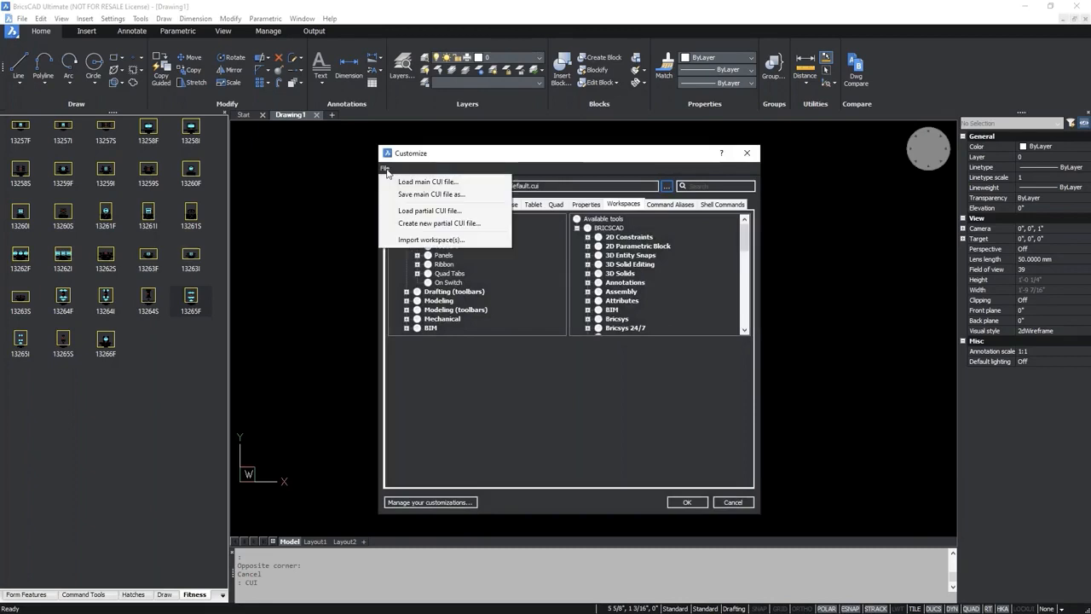
{"action": "left_click", "coordinate": [424, 211]}
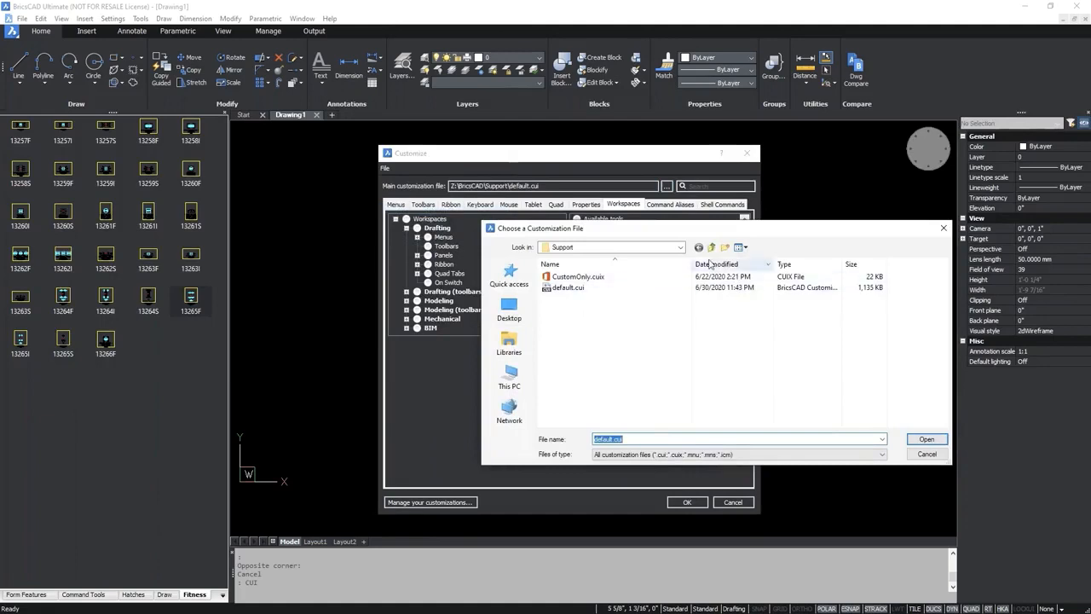
{"action": "left_click", "coordinate": [584, 278]}
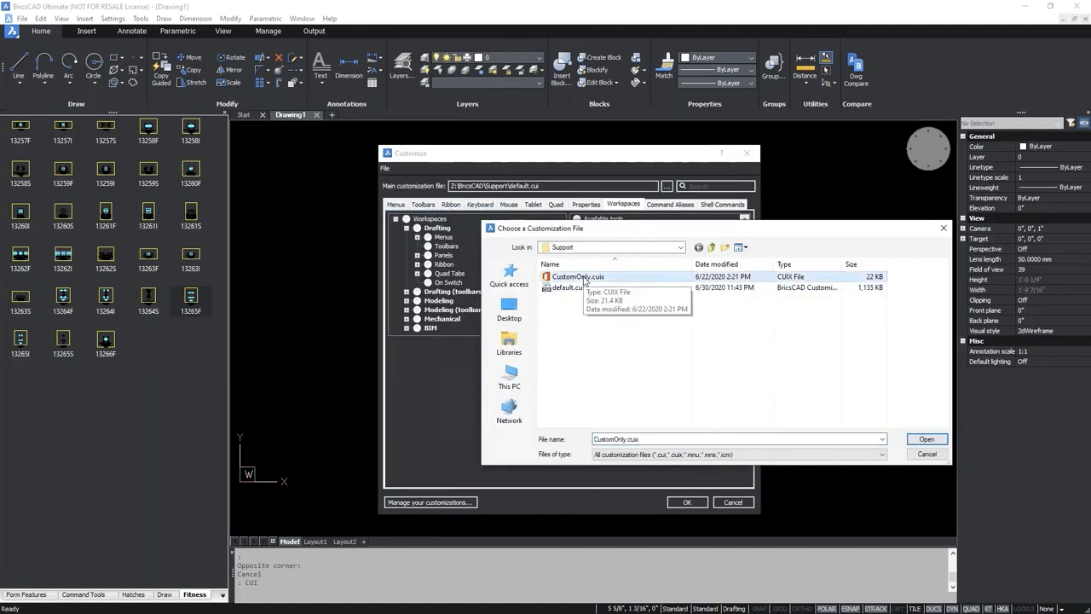
{"action": "left_click", "coordinate": [925, 439]}
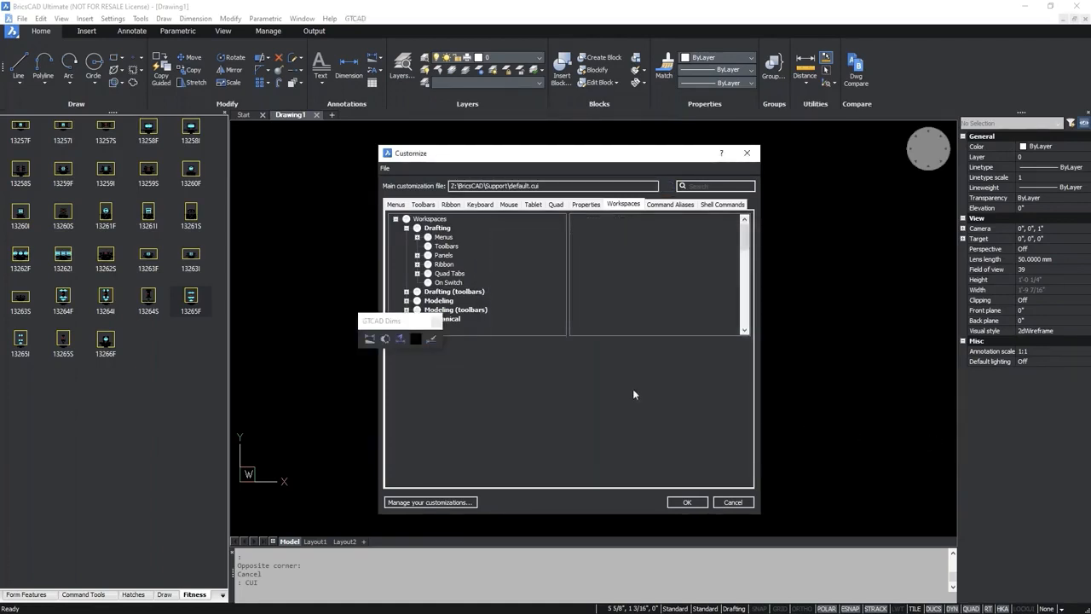
{"action": "left_click", "coordinate": [405, 323]}
{"action": "left_click_drag", "start_coordinate": [405, 324], "coordinate": [316, 272]}
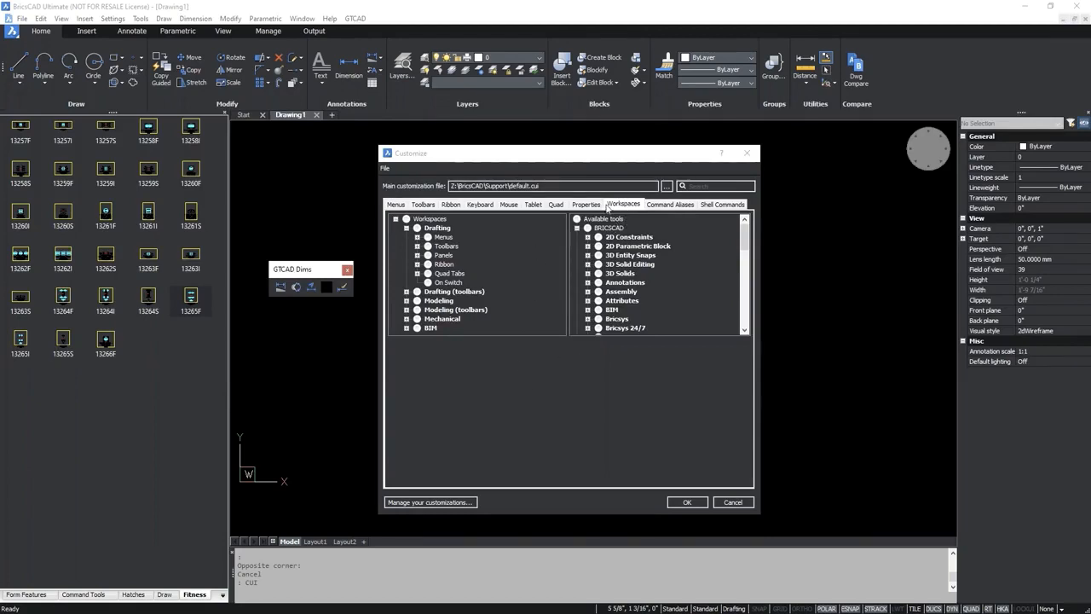
- Examine the menu, toolbar, ribbon and keyboard customizations for entries belonging to the CUSTOMONLY group
{"action": "left_click", "coordinate": [397, 205]}
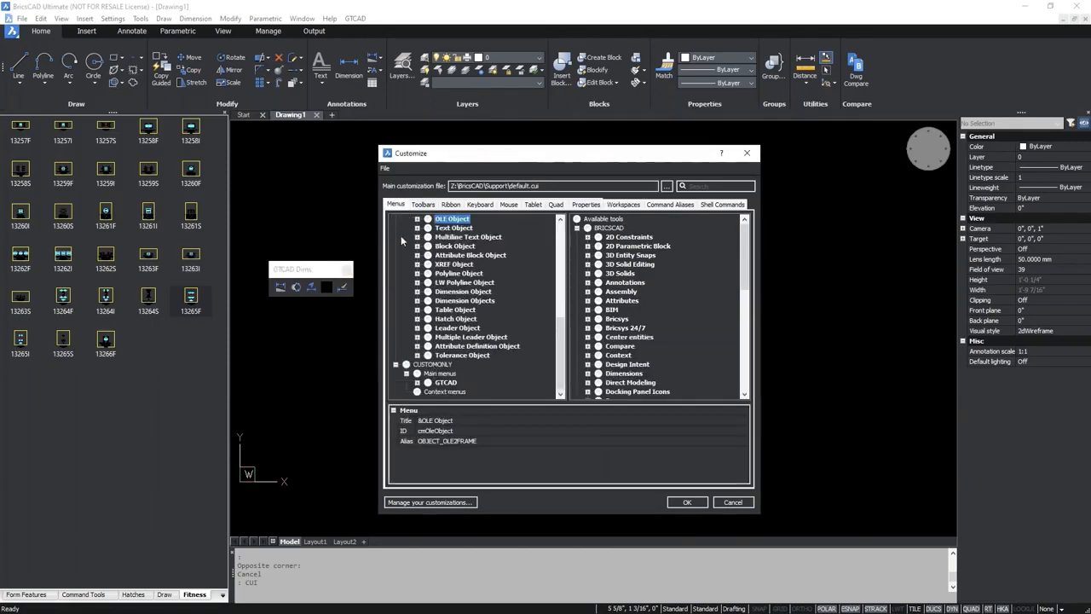
{"action": "left_click", "coordinate": [423, 204]}
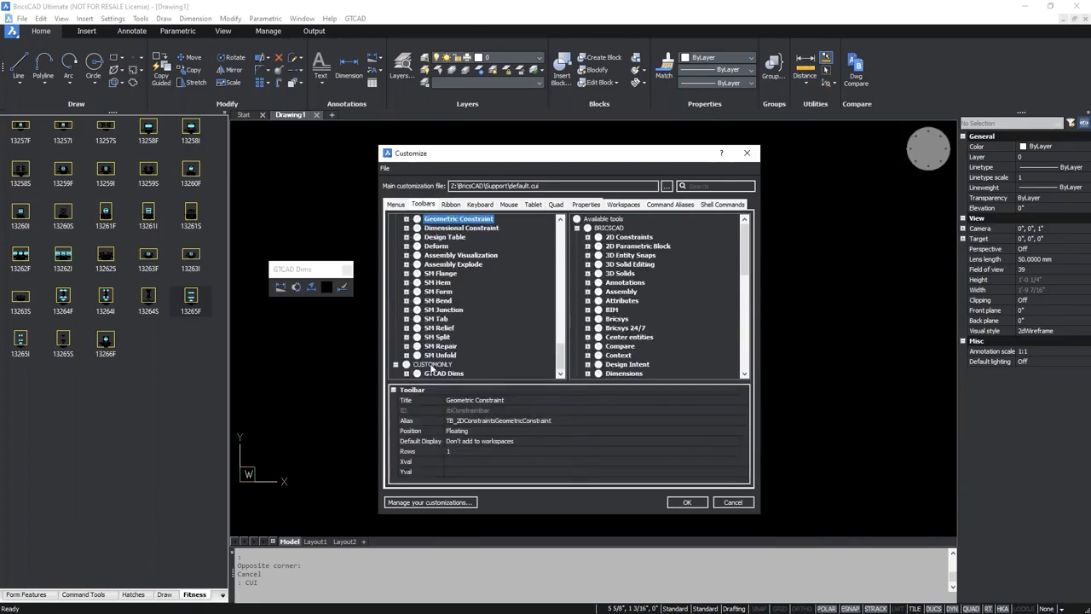
{"action": "left_click", "coordinate": [398, 207]}
{"action": "left_click", "coordinate": [421, 206]}
{"action": "left_click", "coordinate": [451, 206]}
{"action": "left_click", "coordinate": [478, 206]}
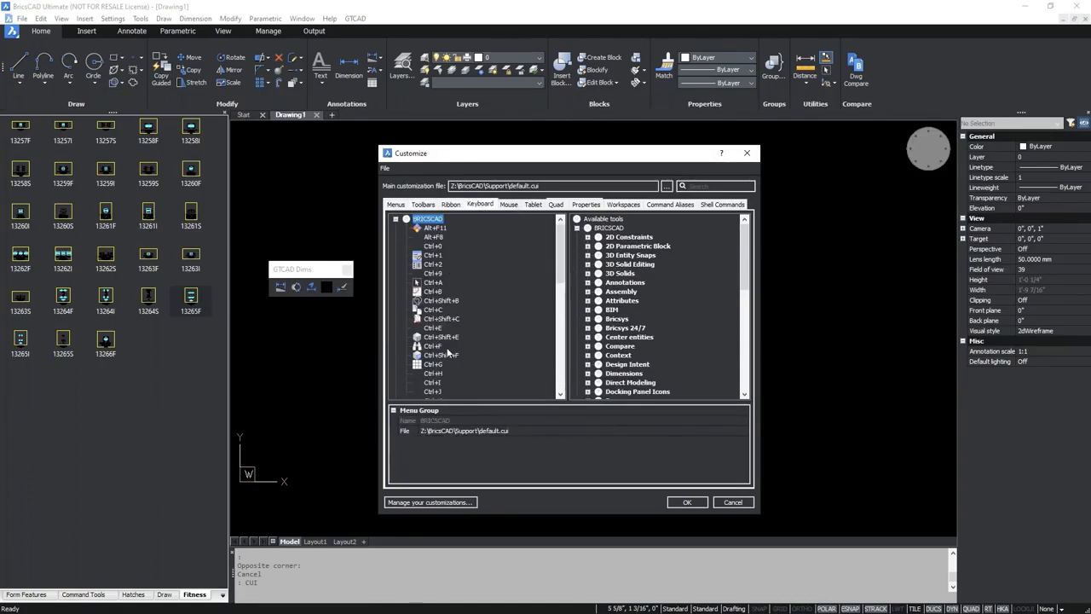
{"action": "left_click", "coordinate": [403, 206]}
{"action": "left_click", "coordinate": [420, 205]}
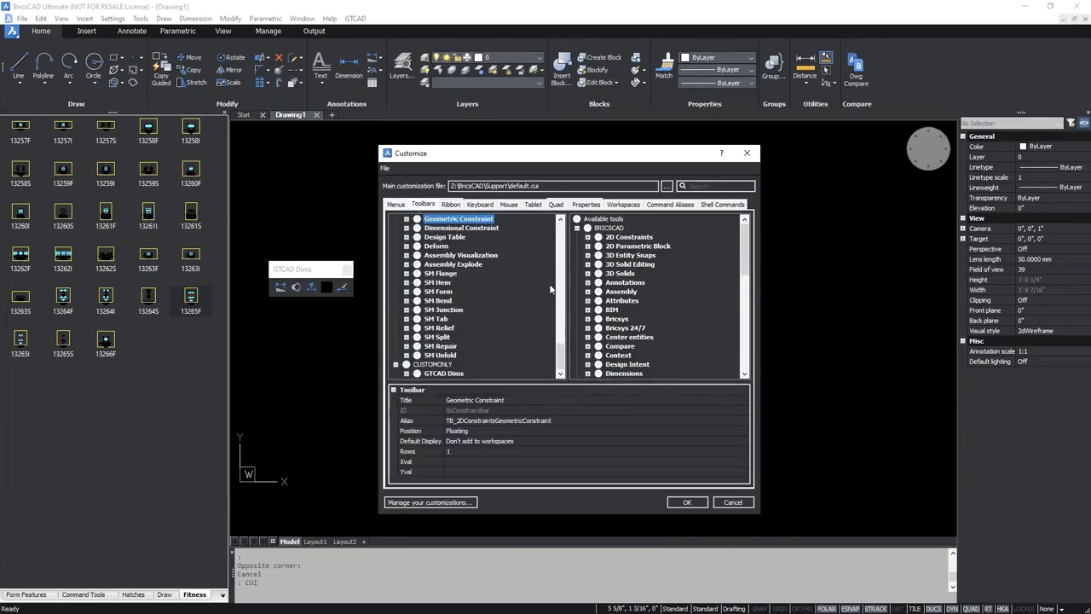
{"action": "left_click_drag", "start_coordinate": [561, 360], "coordinate": [563, 238]}
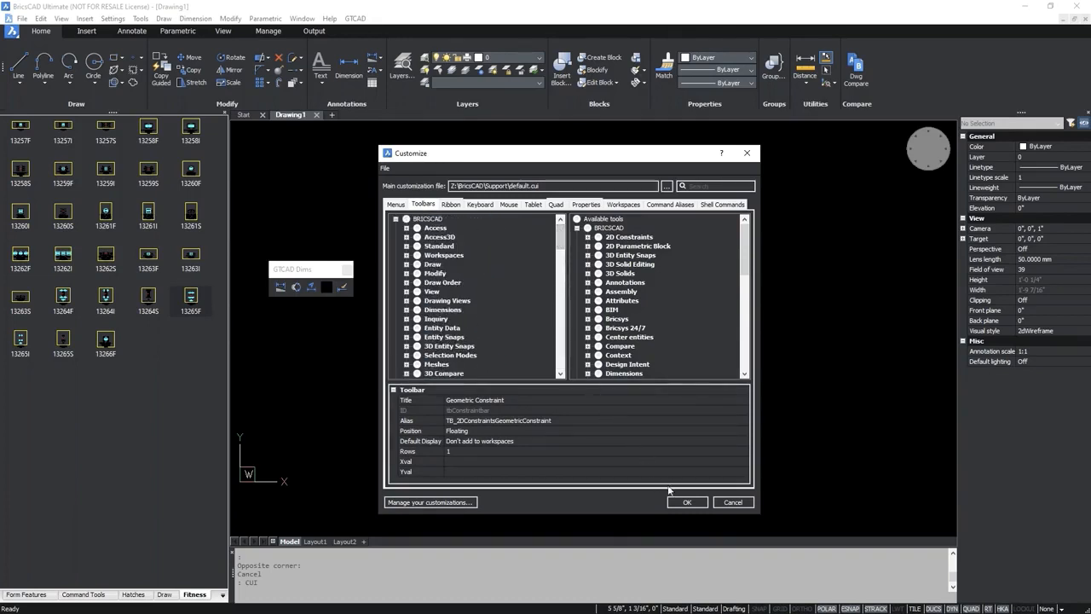
- Accept the customizations and float the GTCAD Dims toolbar over the upper part of the drawing area
{"action": "left_click", "coordinate": [688, 503]}
{"action": "left_click", "coordinate": [689, 503]}
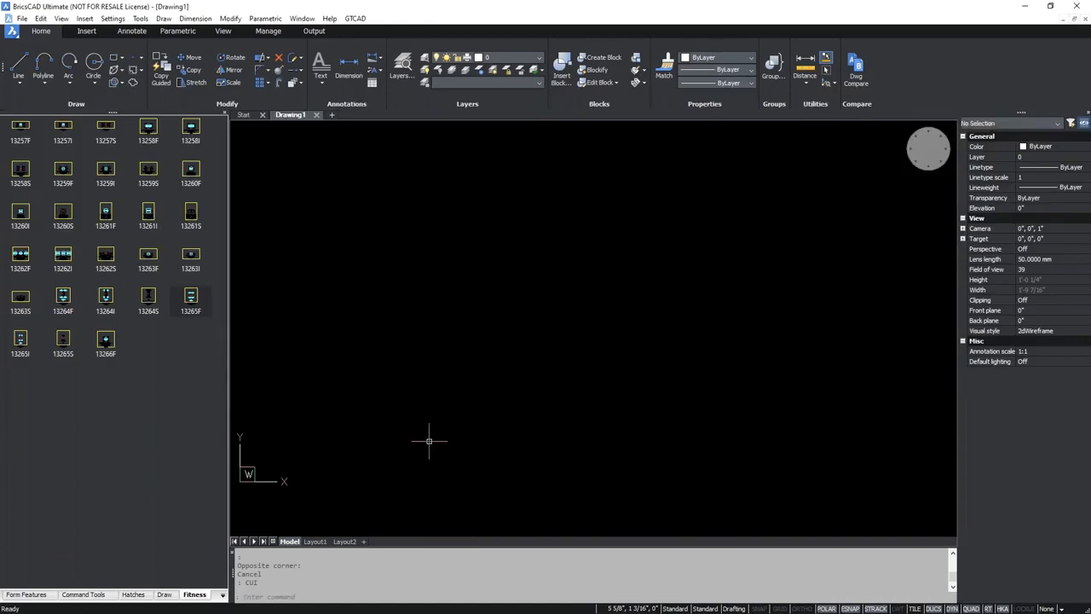
{"action": "left_click_drag", "start_coordinate": [2, 272], "coordinate": [395, 251]}
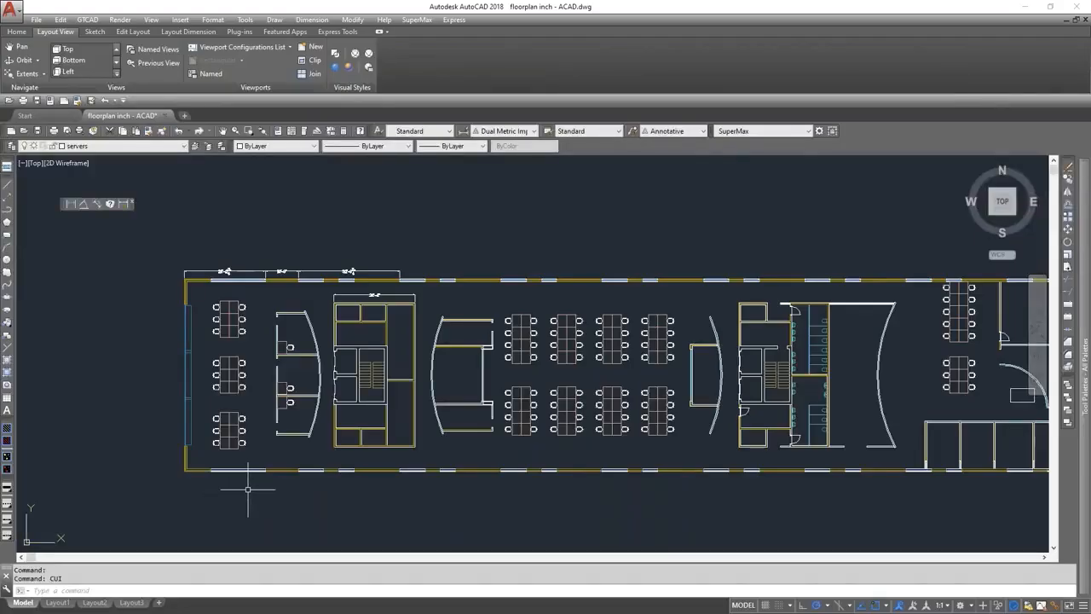
- Switch to AutoCAD, open its plotter manager folder and copy Custom ACAD PDF Plotter Capture.pc3
{"action": "type", "text": "-plotter"}
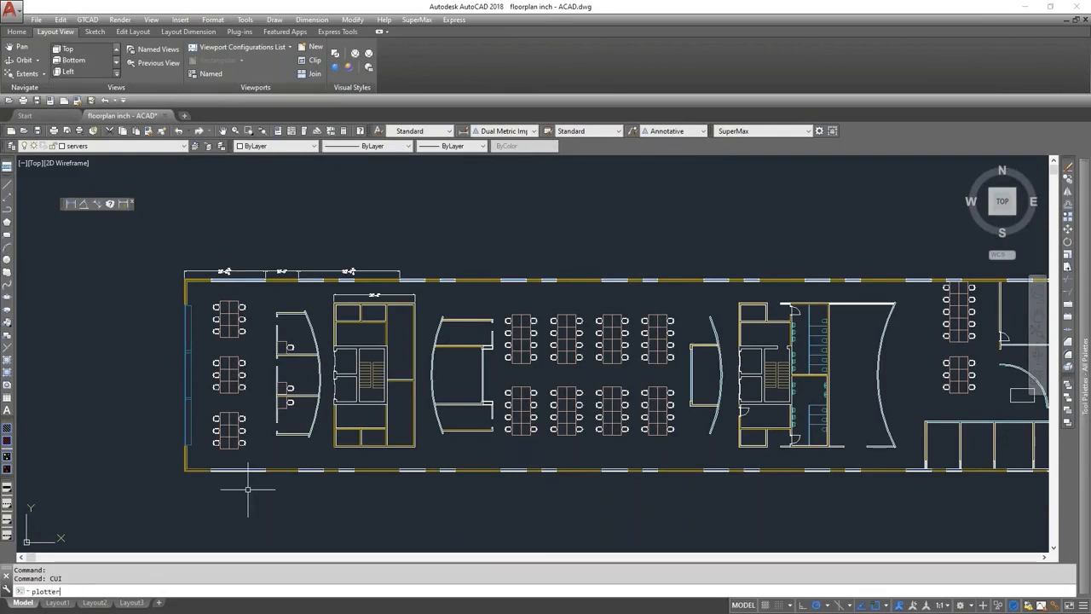
{"action": "key", "text": "Return"}
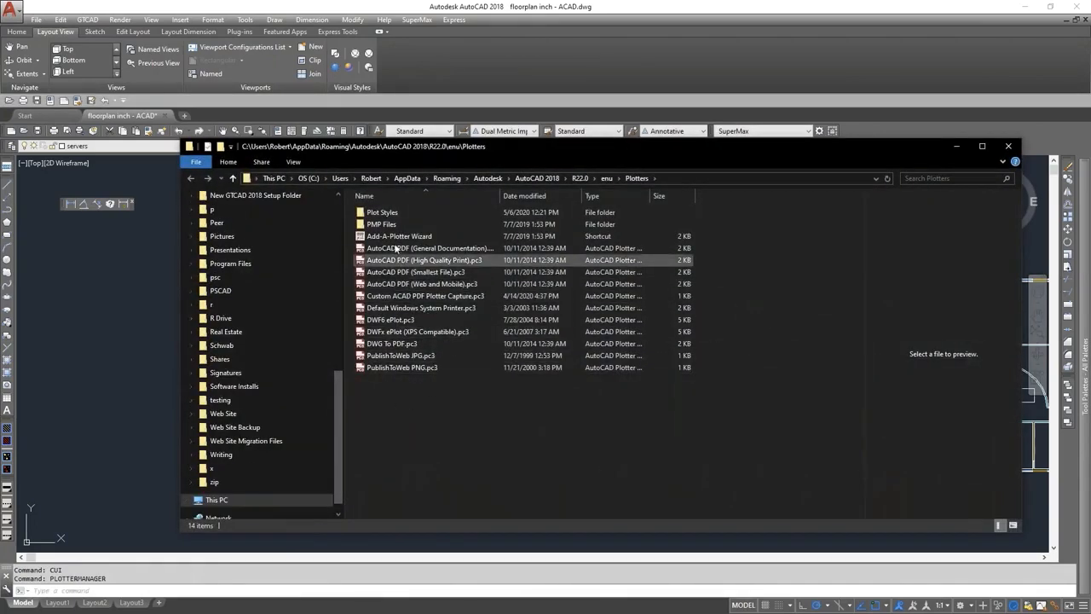
{"action": "right_click", "coordinate": [410, 296]}
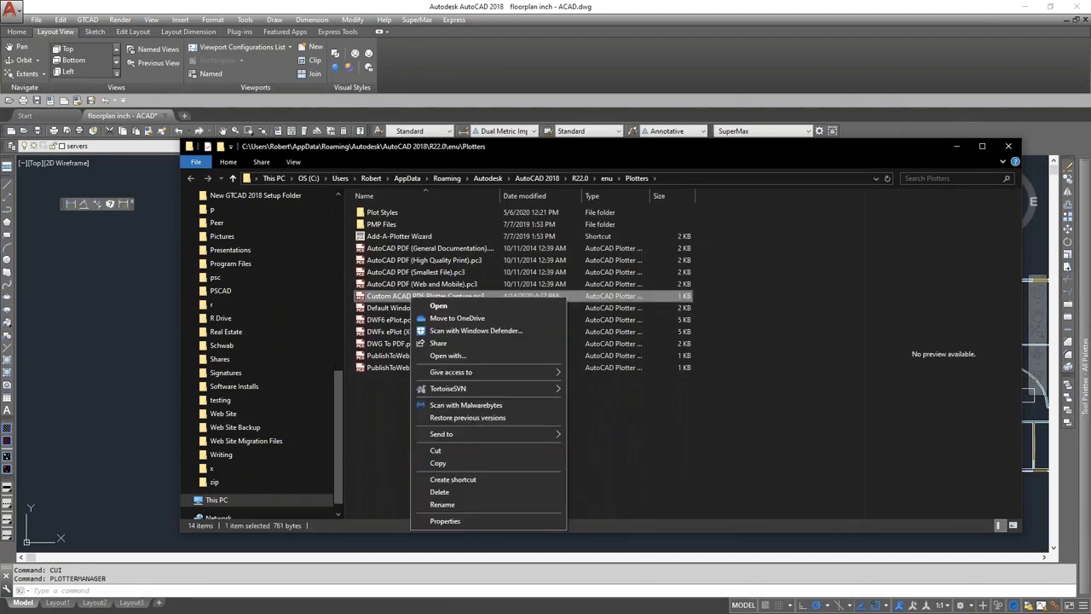
{"action": "left_click", "coordinate": [445, 463]}
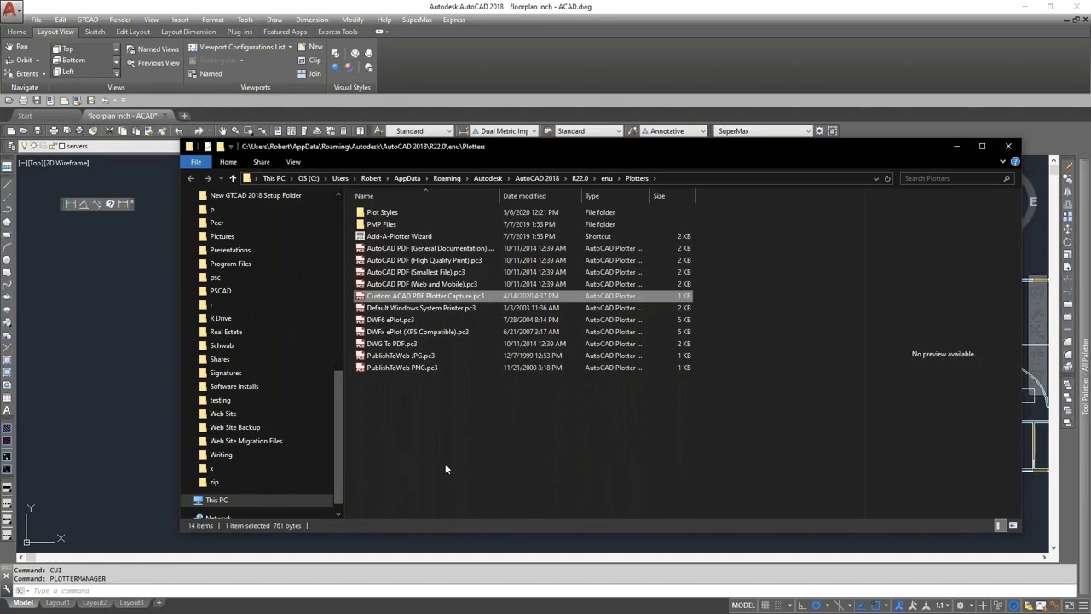
{"action": "right_click", "coordinate": [429, 295]}
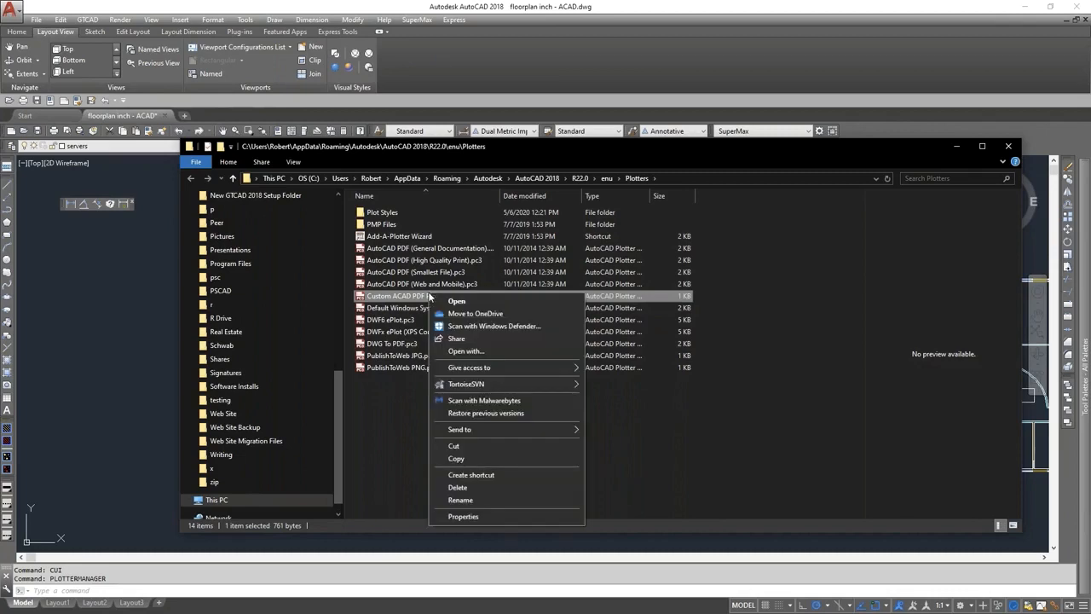
{"action": "left_click", "coordinate": [461, 464]}
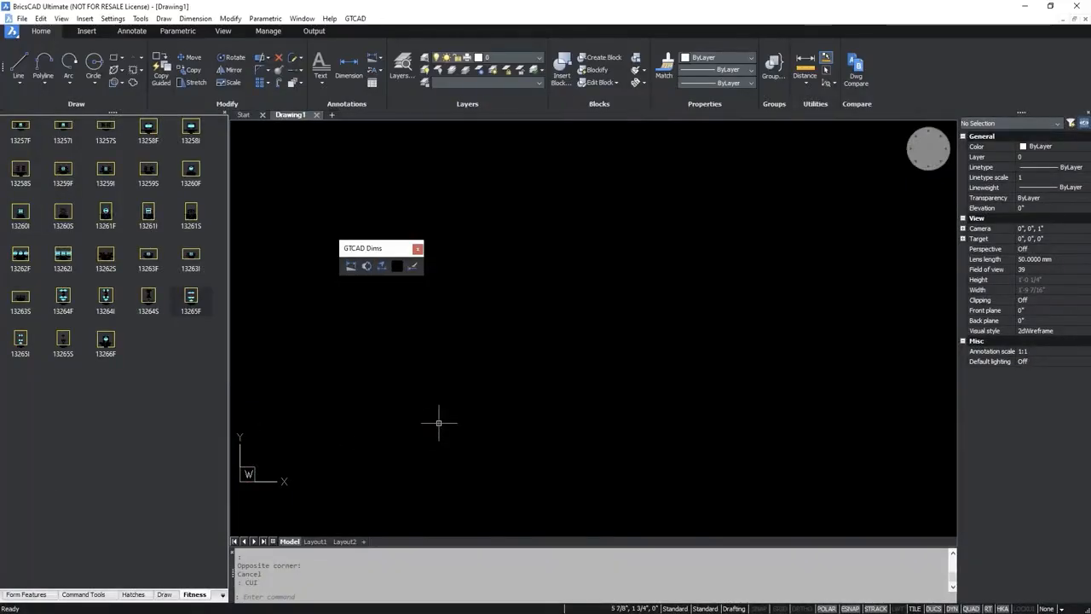
- In BricsCAD, open the plotter manager folder and paste the copied PC3 file into PlotConfig
{"action": "type", "text": "plottermanager"}
{"action": "key", "text": "Return"}
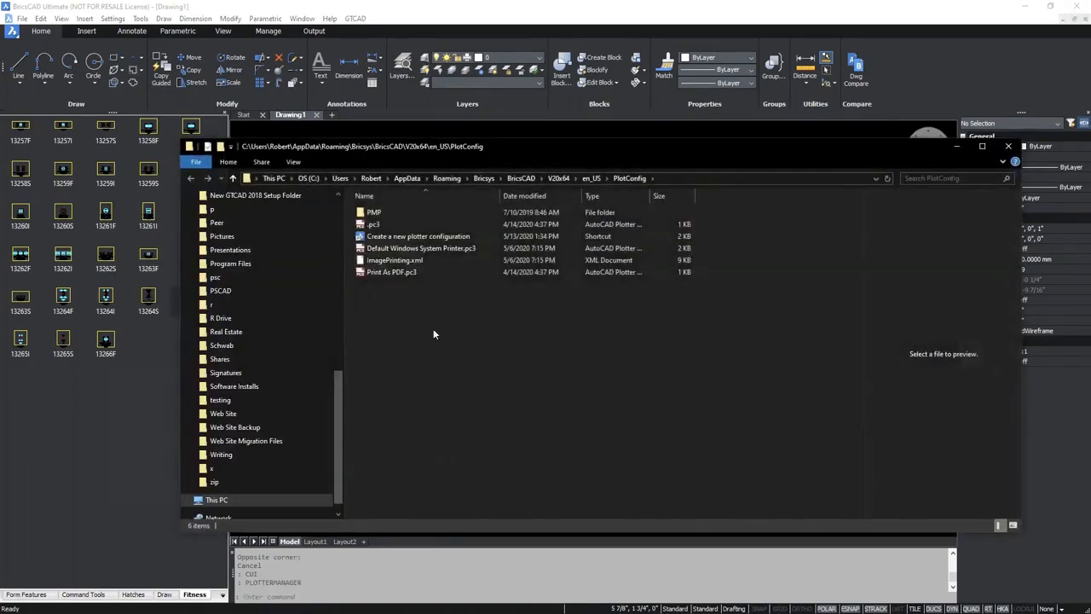
{"action": "right_click", "coordinate": [380, 312]}
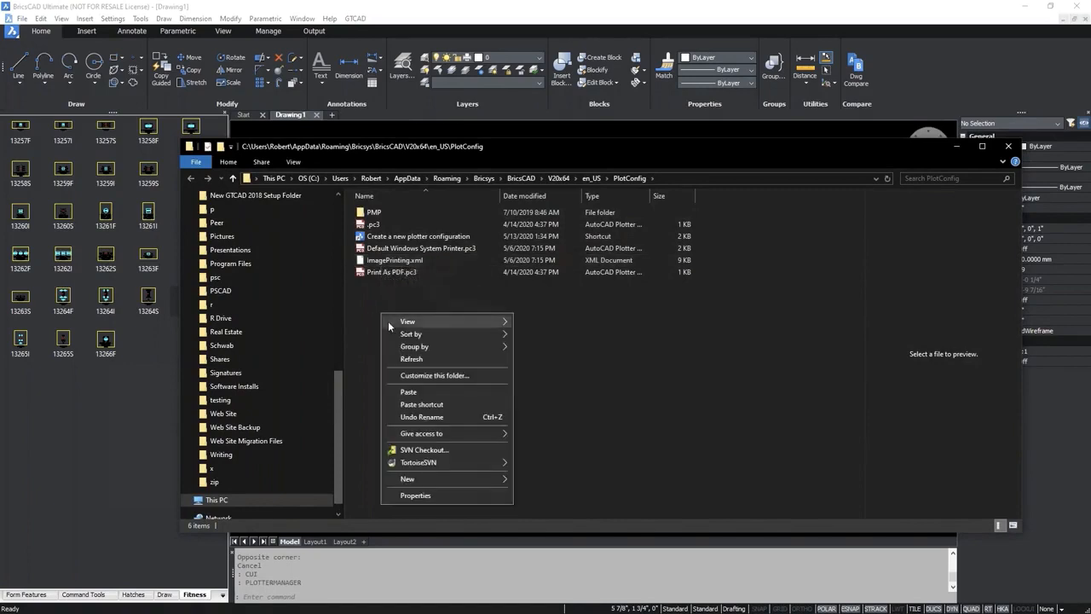
{"action": "left_click", "coordinate": [417, 391]}
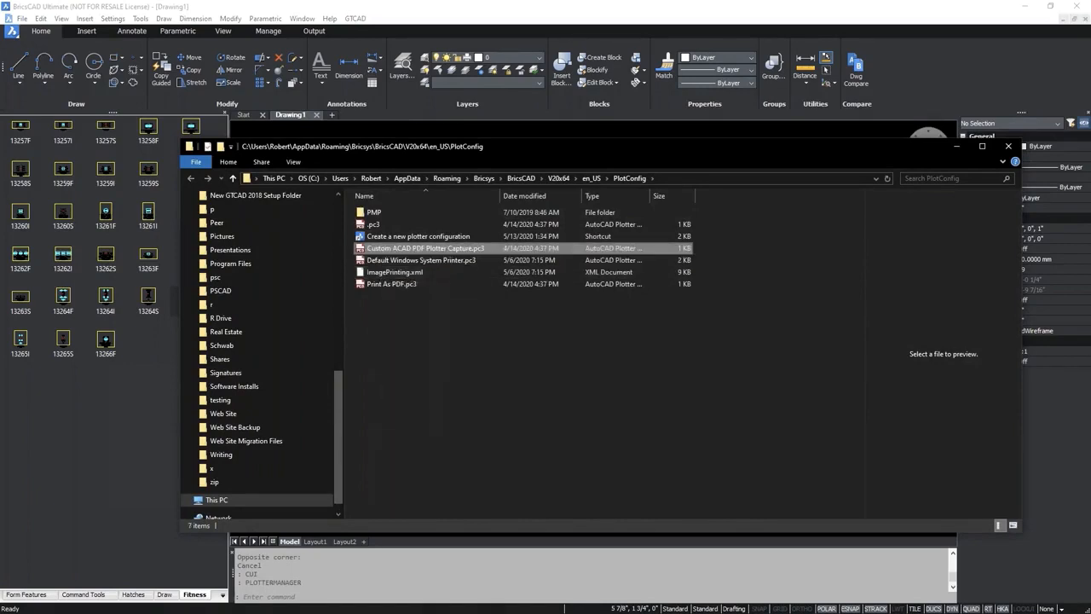
- Rename the pasted plotter file as Custom BricsCAD PDF Plotter Capture.pc3 and return to the BricsCAD drawing
{"action": "right_click", "coordinate": [400, 249]}
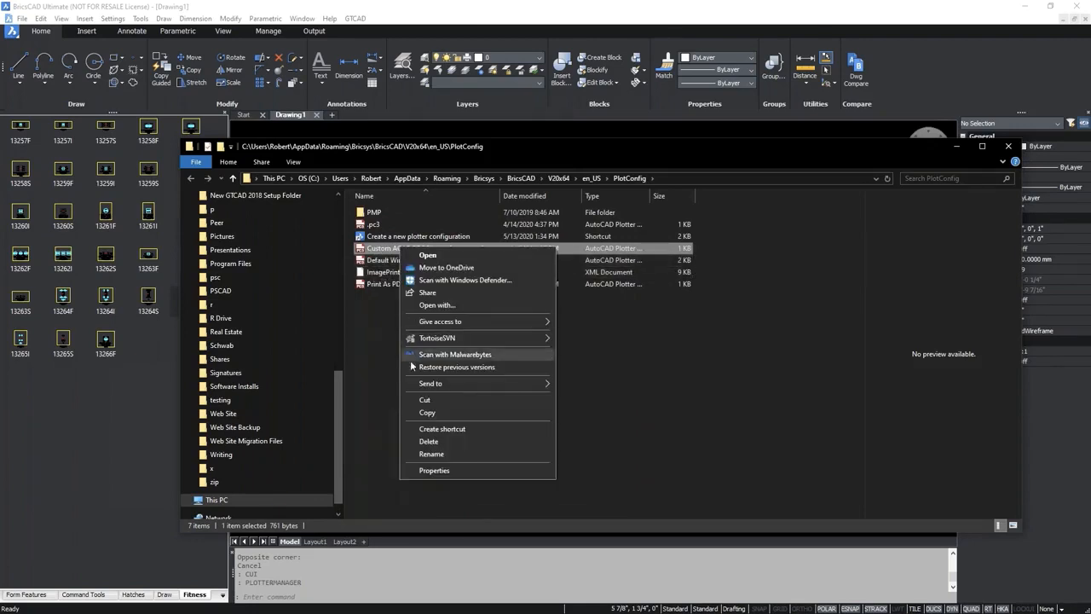
{"action": "left_click", "coordinate": [430, 454]}
{"action": "left_click", "coordinate": [399, 249]}
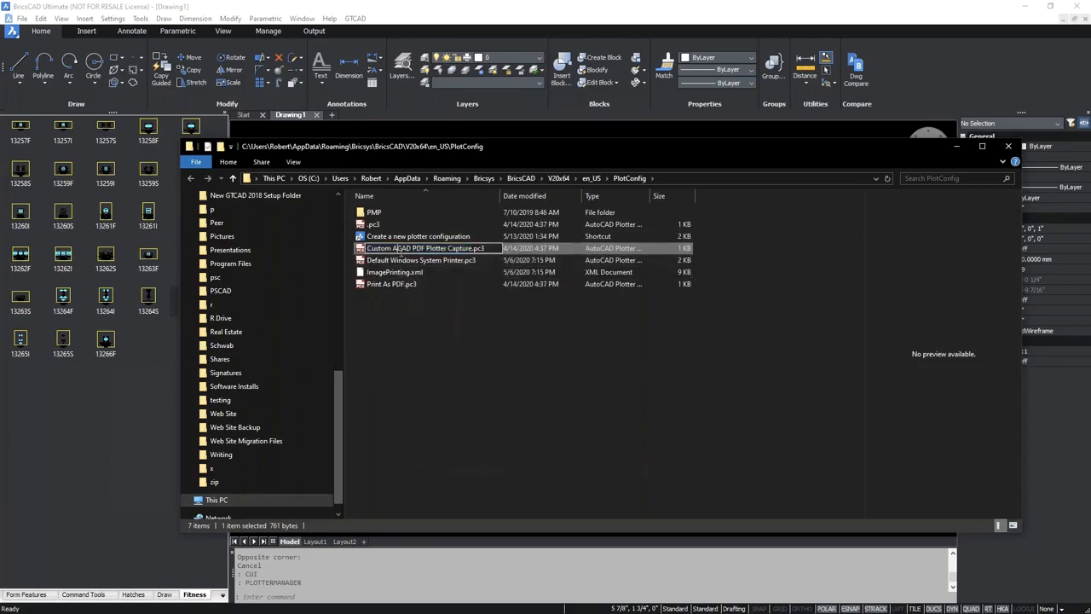
{"action": "key", "text": "BackSpace"}
{"action": "type", "text": "Brics"}
{"action": "left_click", "coordinate": [419, 315]}
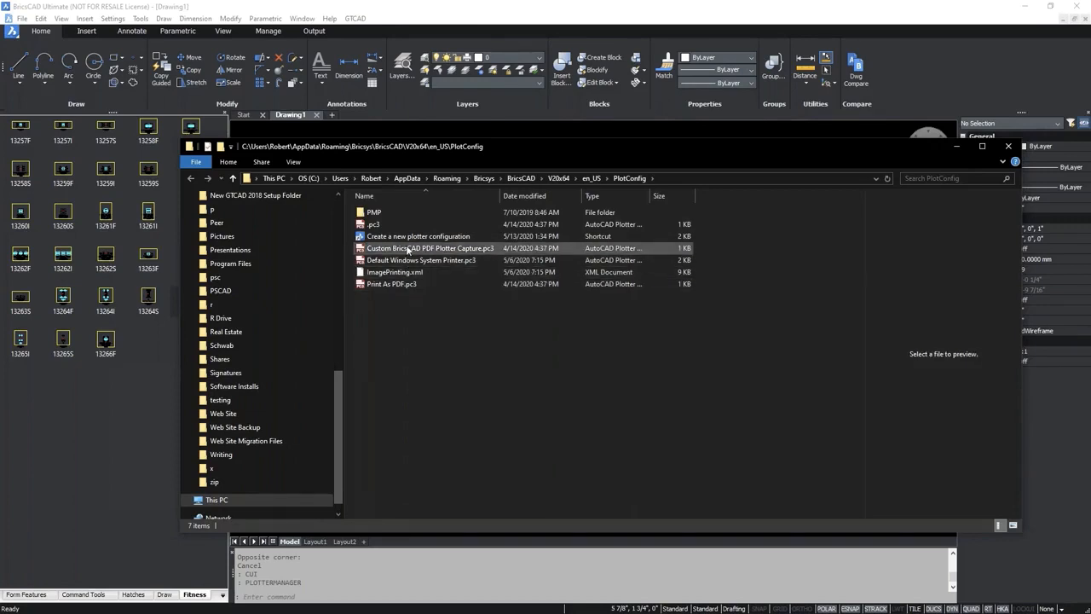
{"action": "left_click", "coordinate": [104, 492]}
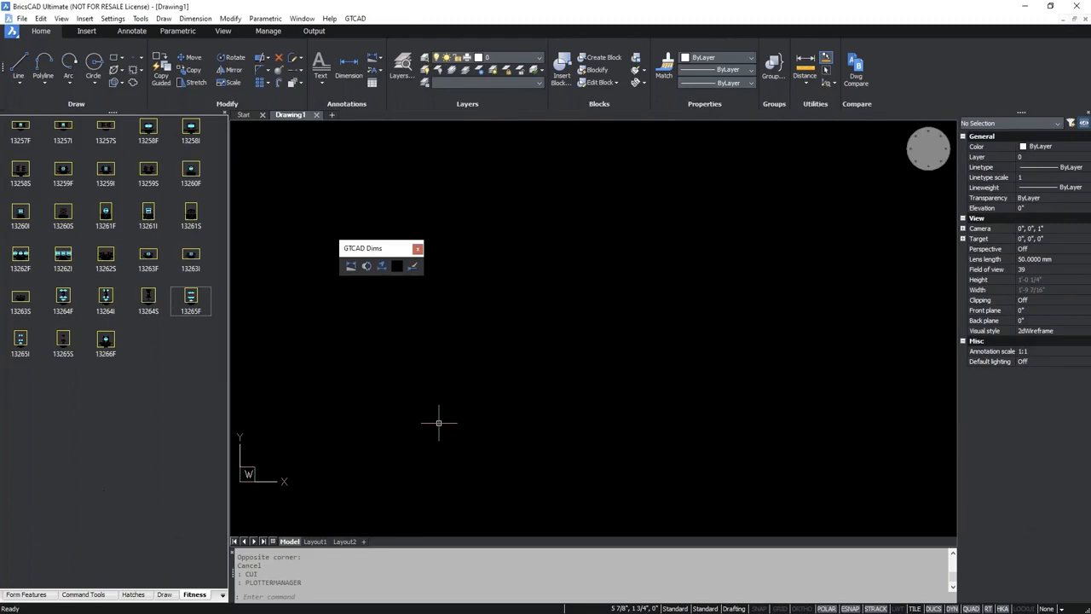
- Start the PLOT command, check the available plotter configurations for the custom PC3 file, and close the Print dialog
{"action": "left_click", "coordinate": [270, 597]}
{"action": "type", "text": "PLOT"}
{"action": "key", "text": "Return"}
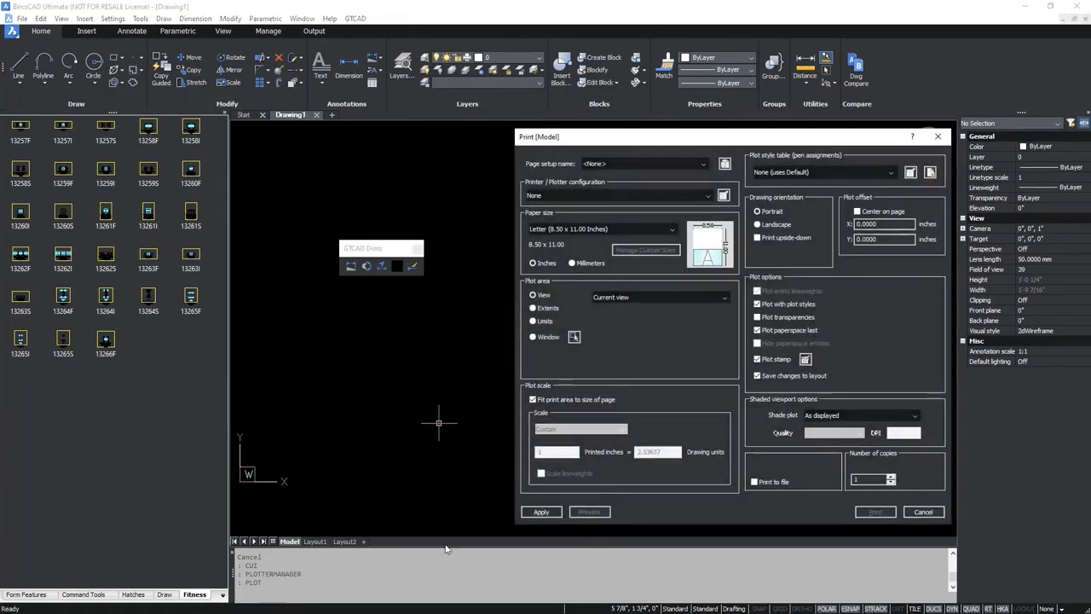
{"action": "left_click", "coordinate": [708, 196]}
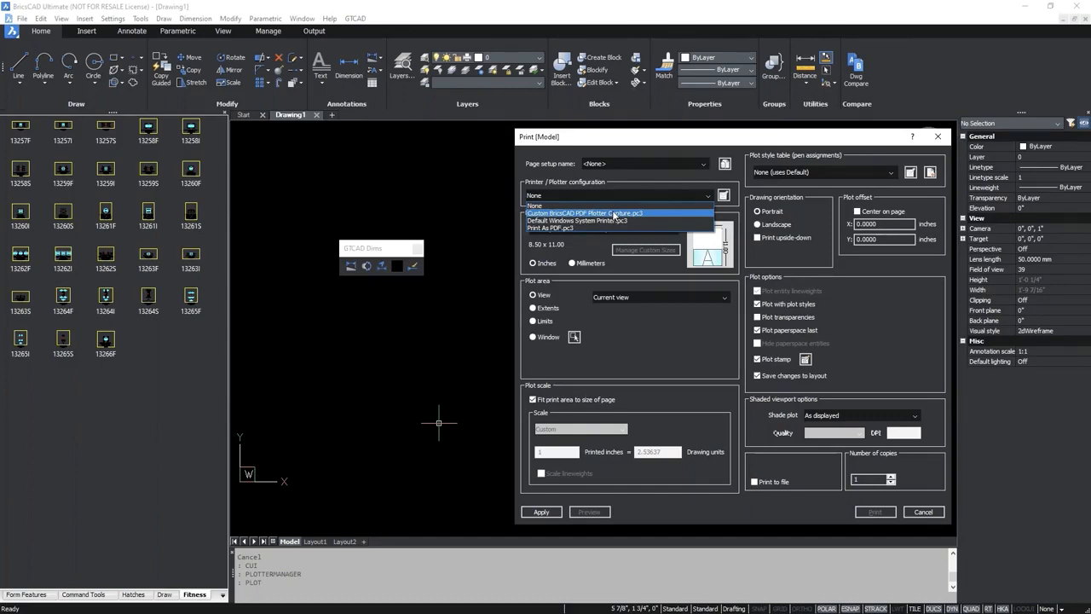
{"action": "left_click", "coordinate": [939, 139]}
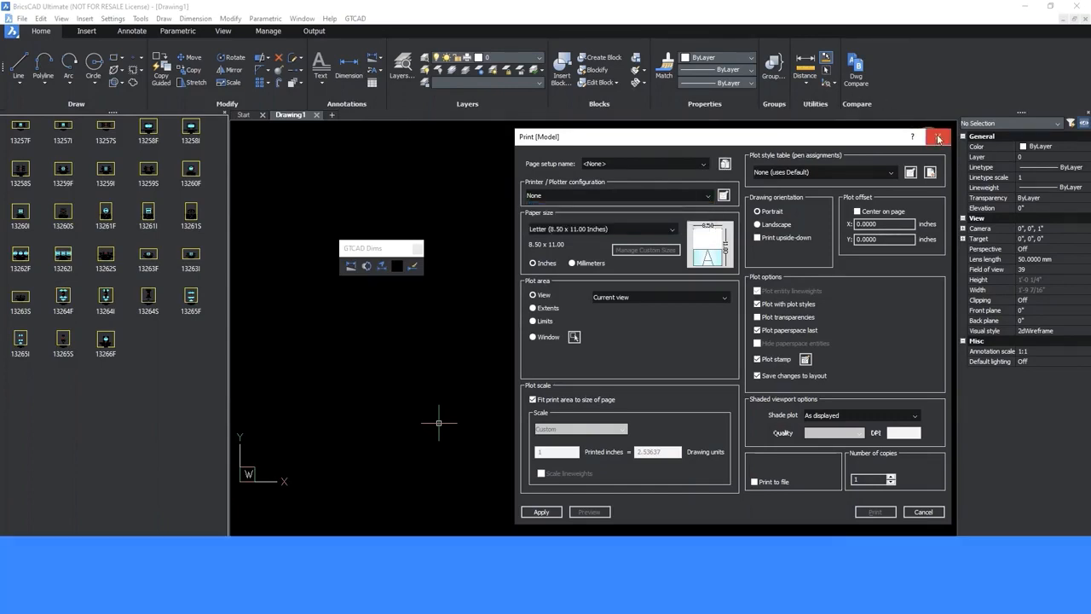